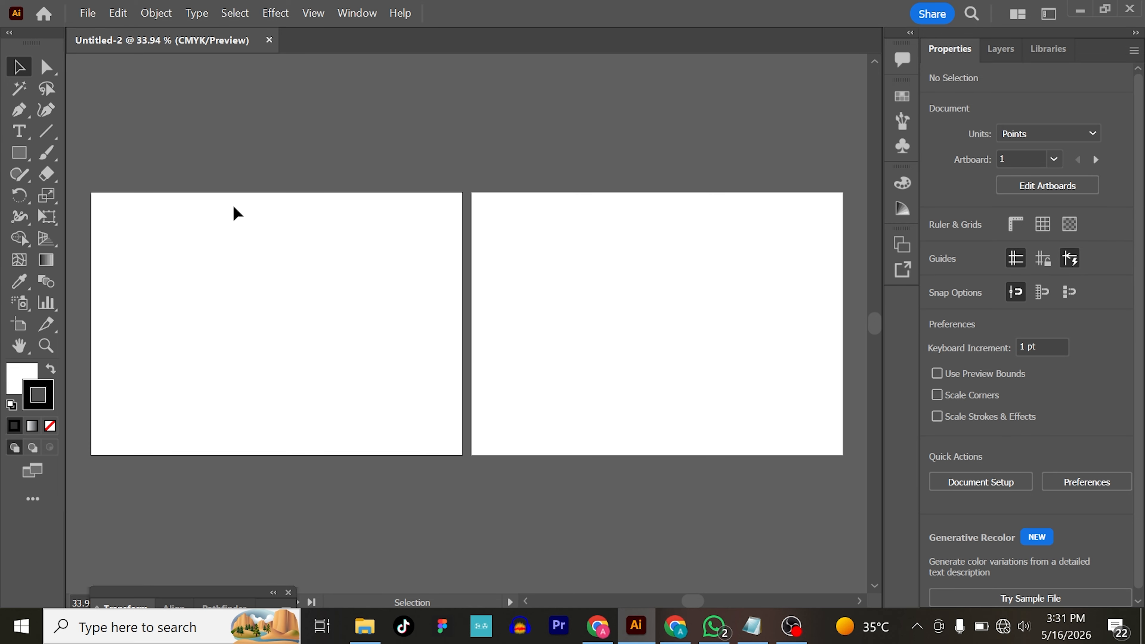
Draw a rectangle about 203 pt wide and 148 pt high in the upper middle of the first artboard.
{"action": "key", "text": "m"}
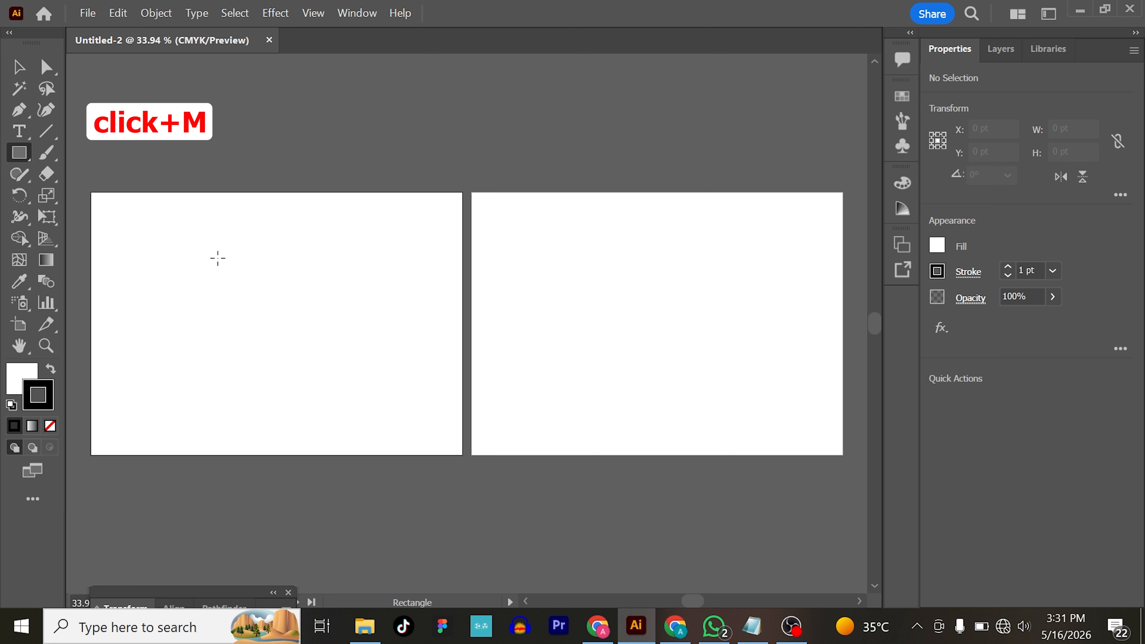
{"action": "left_click_drag", "start_coordinate": [217, 258], "coordinate": [307, 324]}
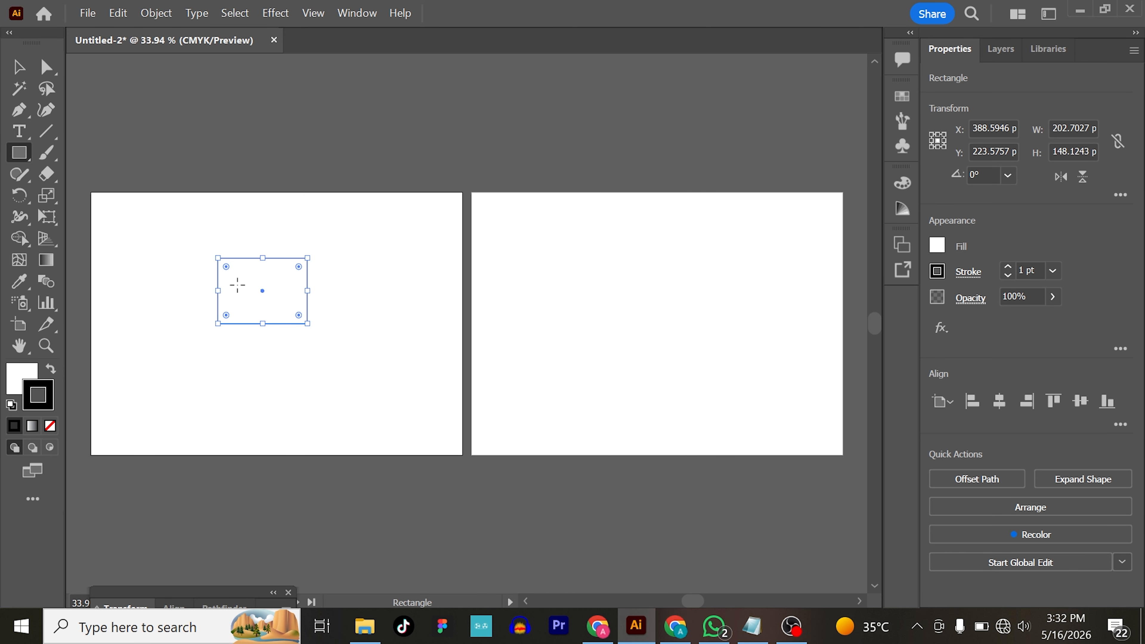
Magnify the view around the rectangle's centre to 1200%.
{"action": "key", "text": "ctrl+plus"}
{"action": "key", "text": "ctrl+plus"}
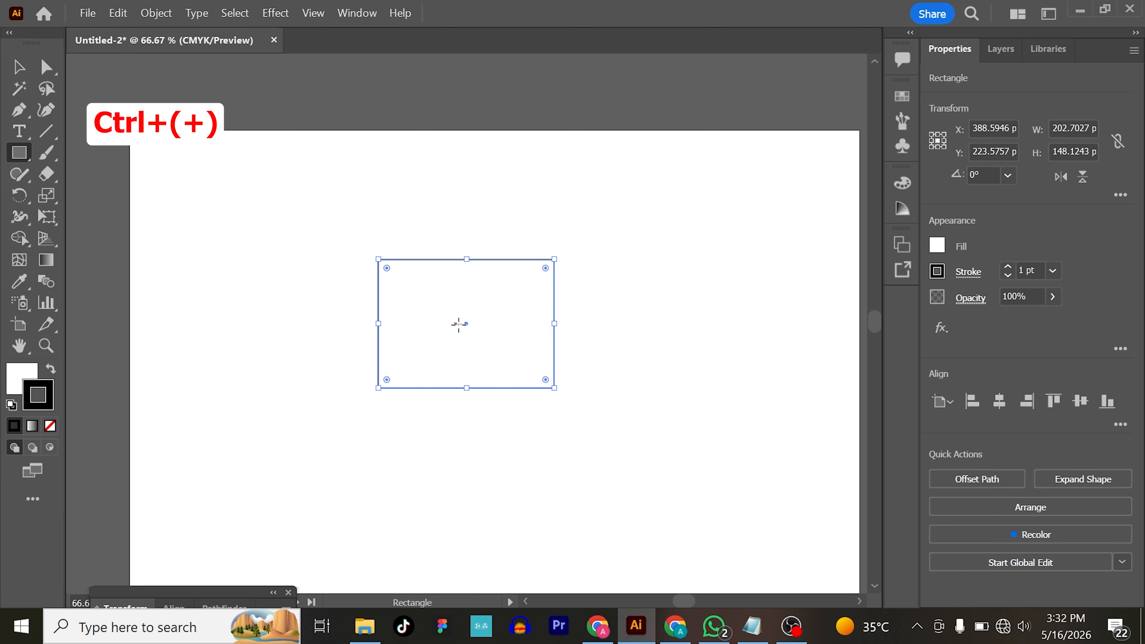
{"action": "key", "text": "ctrl+plus"}
{"action": "key", "text": "ctrl+plus"}
{"action": "key", "text": "ctrl+plus"}
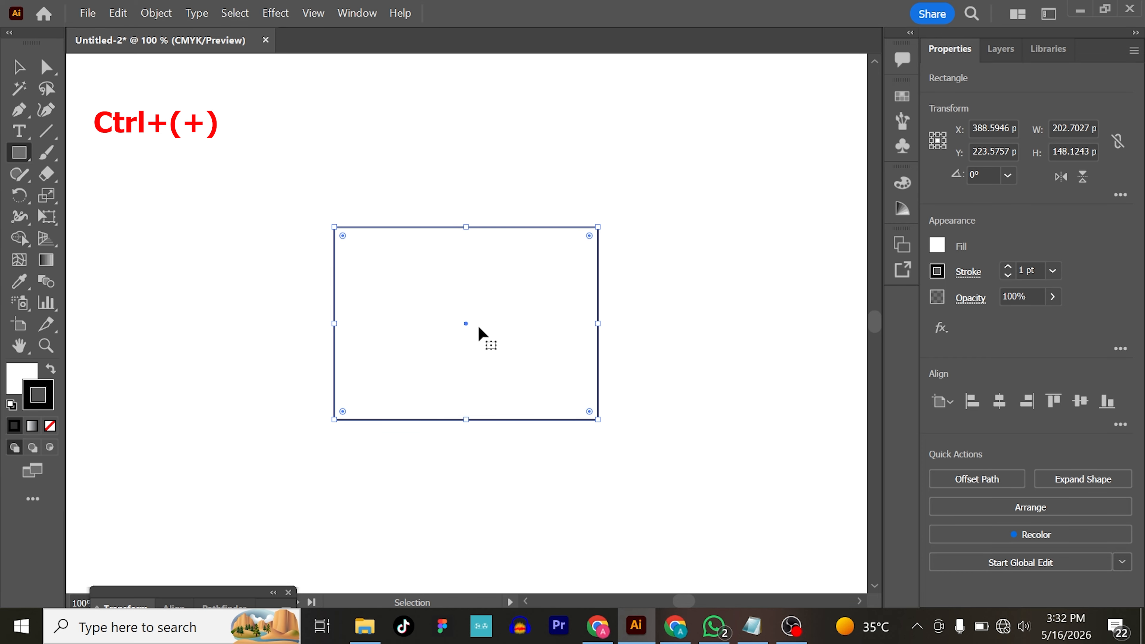
{"action": "key", "text": "ctrl+plus"}
{"action": "key", "text": "ctrl+plus"}
{"action": "key", "text": "ctrl+plus"}
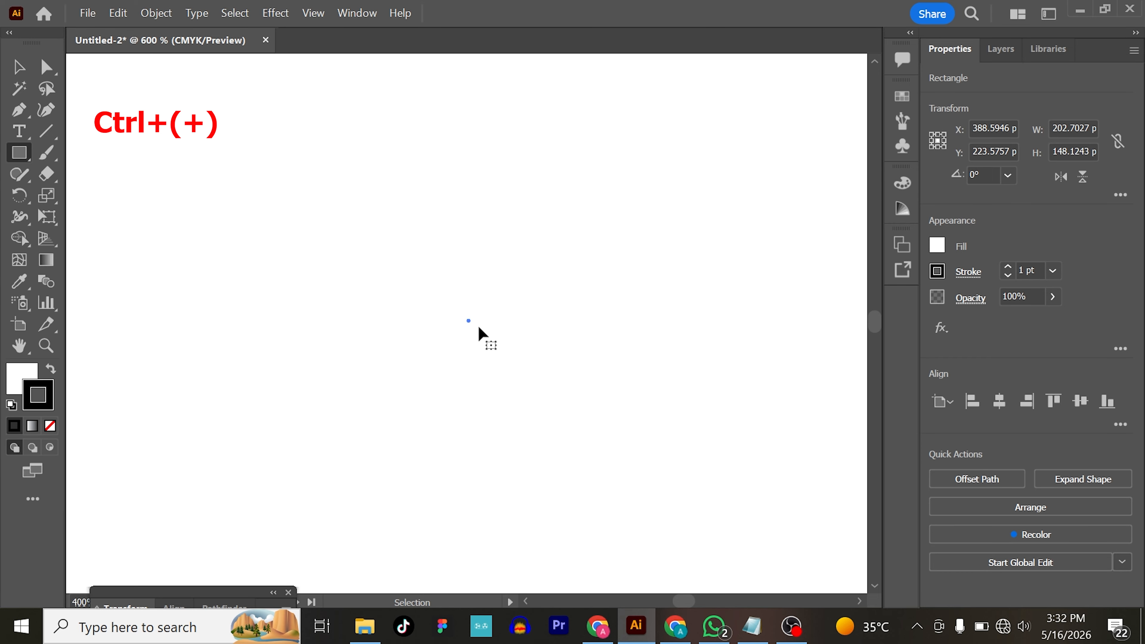
{"action": "key", "text": "ctrl+plus"}
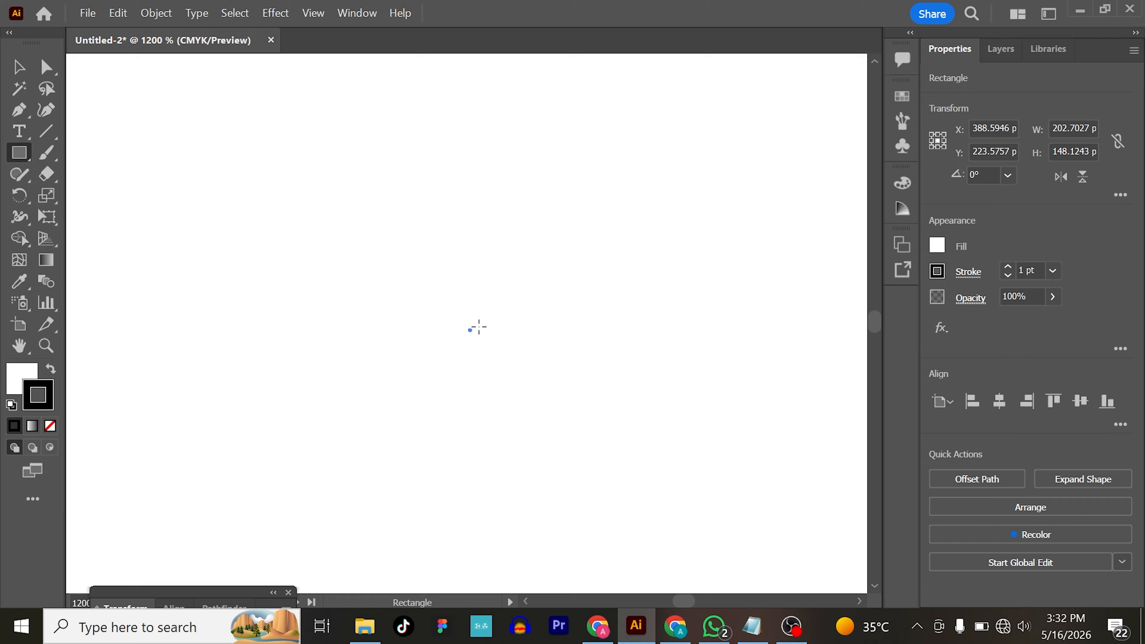
Zoom back out from the rectangle's centre to 50%.
{"action": "key", "text": "ctrl+minus"}
{"action": "key", "text": "ctrl+minus"}
{"action": "key", "text": "ctrl+minus"}
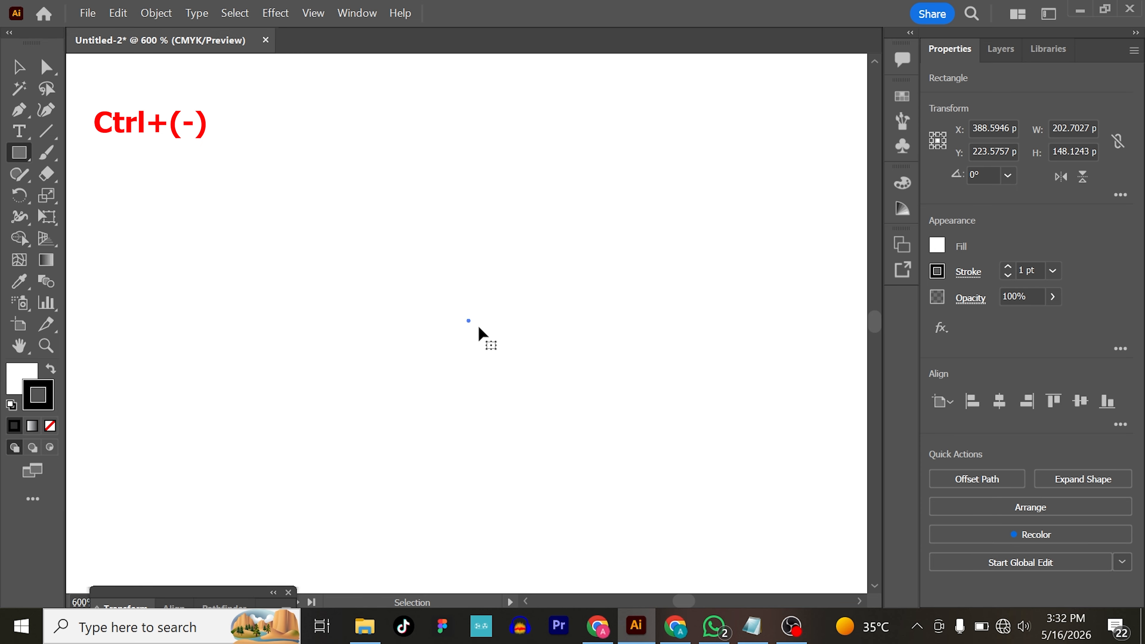
{"action": "key", "text": "ctrl+minus"}
{"action": "key", "text": "ctrl+minus"}
{"action": "key", "text": "ctrl+minus"}
{"action": "key", "text": "ctrl+minus"}
{"action": "key", "text": "ctrl+minus"}
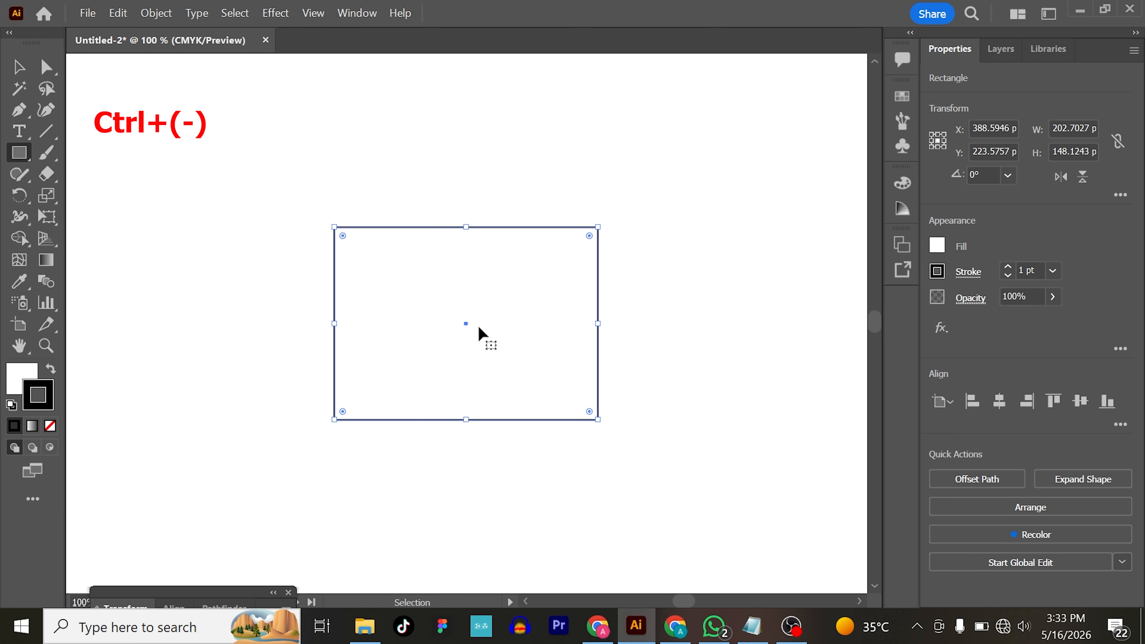
{"action": "key", "text": "ctrl+minus"}
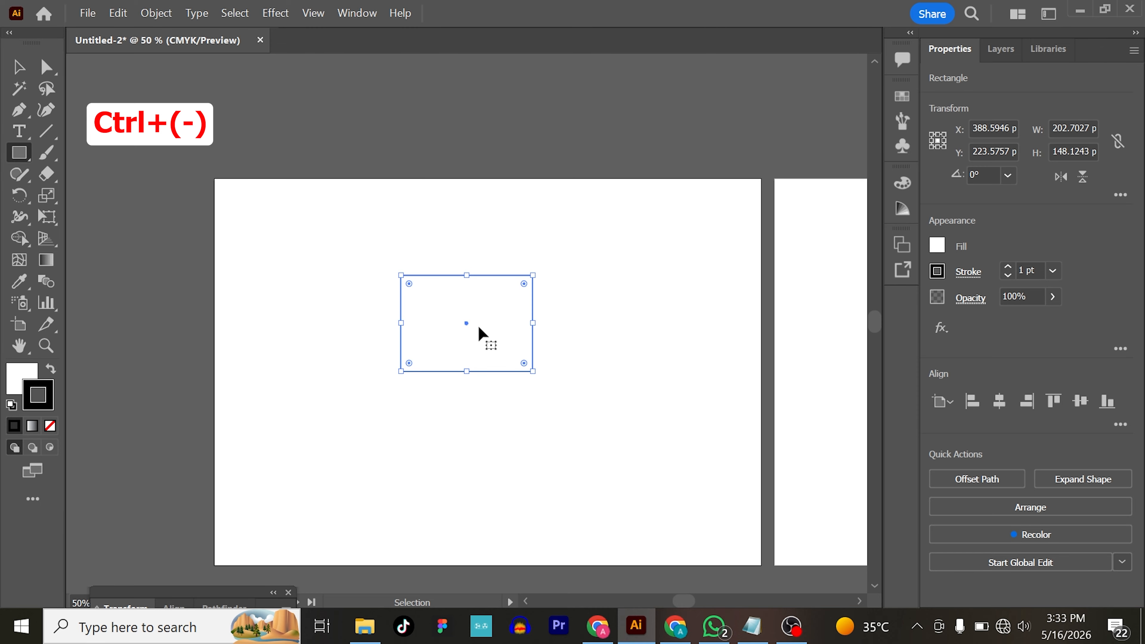
Enlarge the view of the rectangle to 150%.
{"action": "key", "text": "ctrl+equal"}
{"action": "key", "text": "ctrl+minus"}
{"action": "key", "text": "ctrl+equal"}
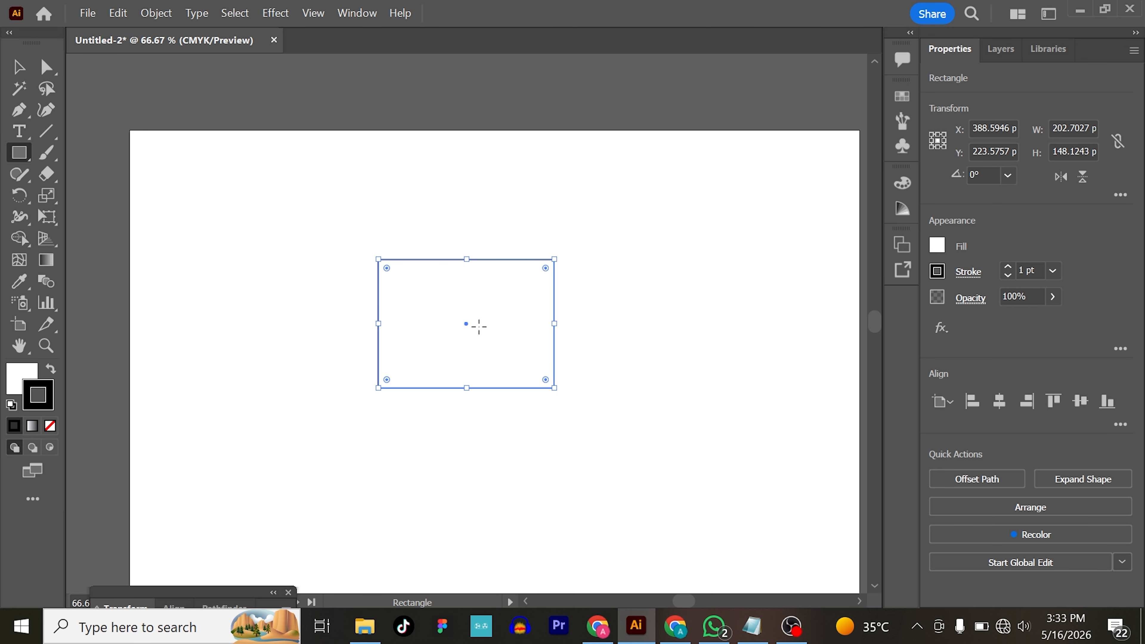
{"action": "key", "text": "ctrl+equal"}
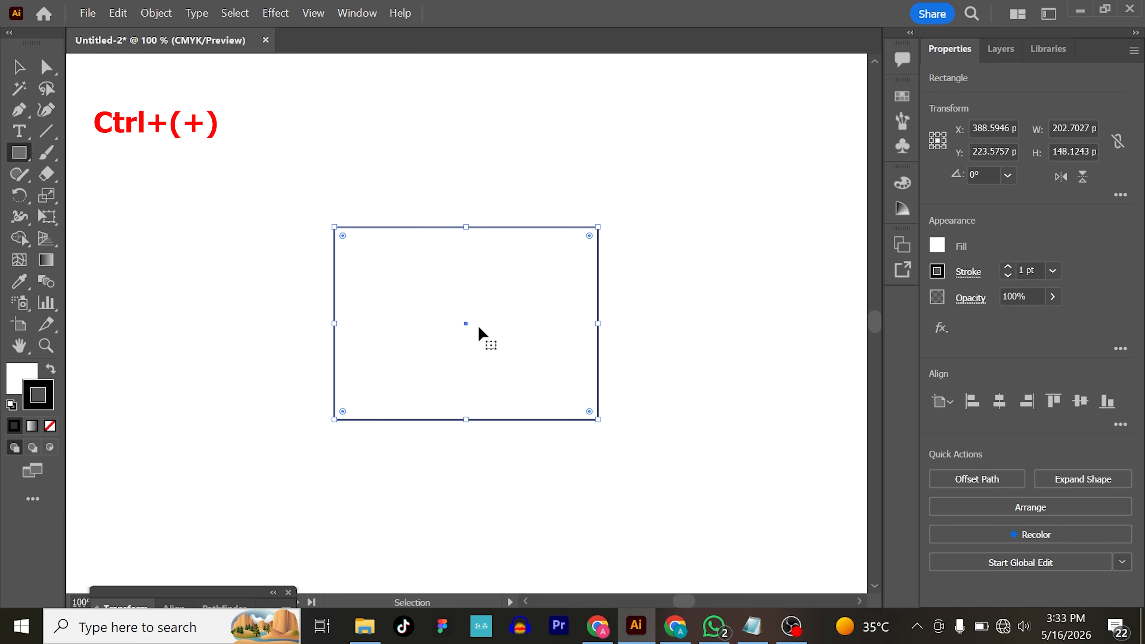
{"action": "key", "text": "ctrl+equal"}
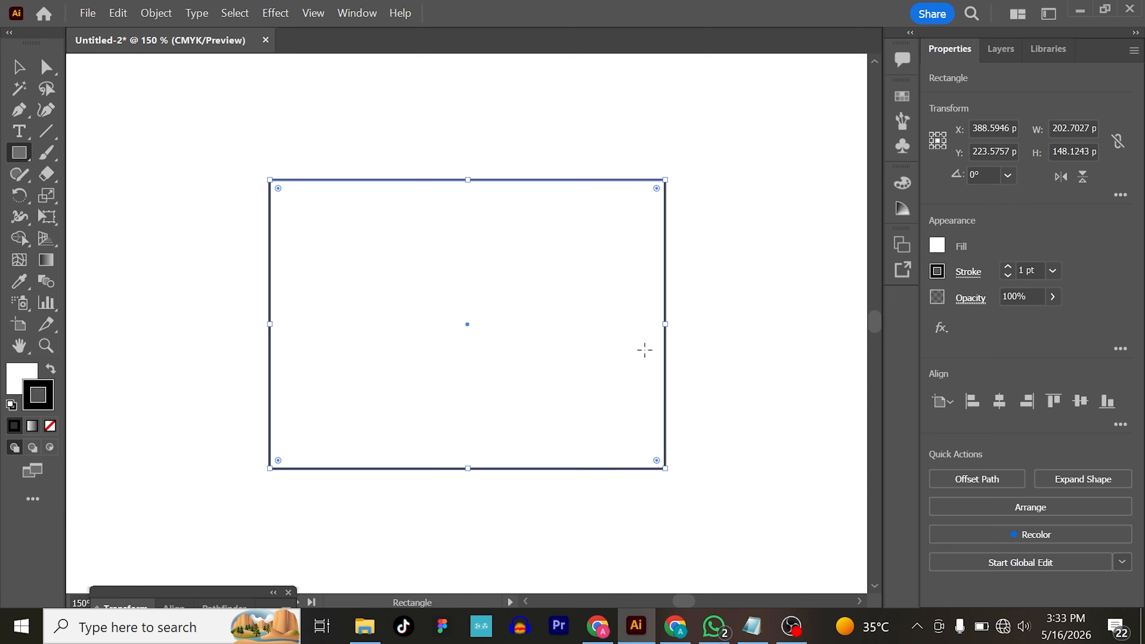
Pan slightly around the rectangle, zooming in to 800% and back out to 66.67%.
{"action": "left_click", "coordinate": [645, 350], "text": "ctrl+alt"}
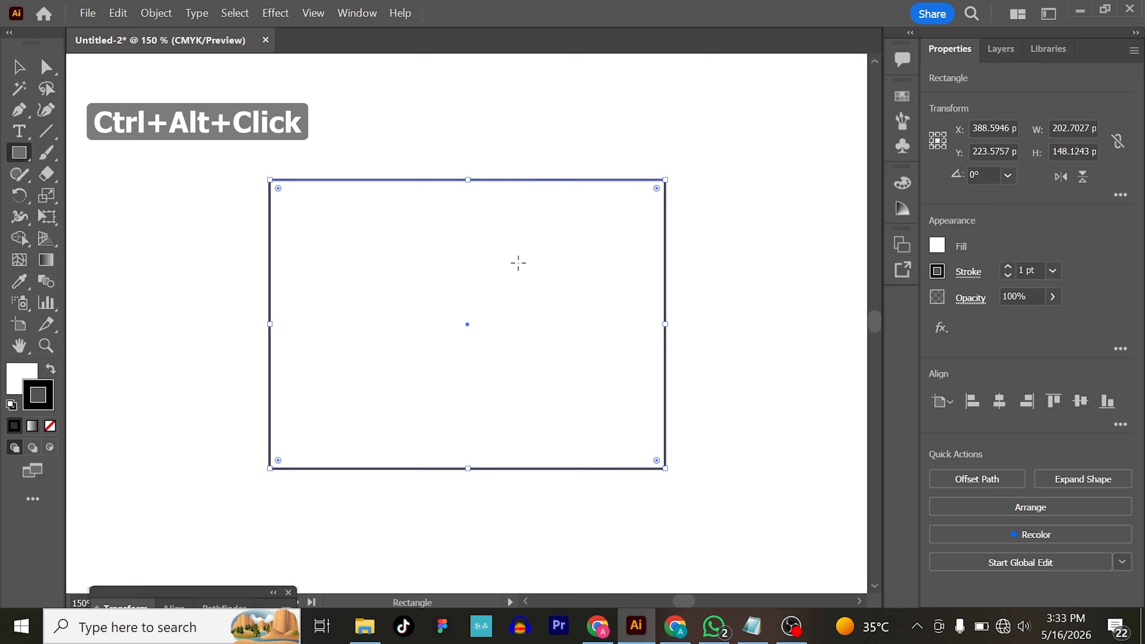
{"action": "scroll", "coordinate": [519, 263], "scroll_direction": "left", "scroll_amount": 3}
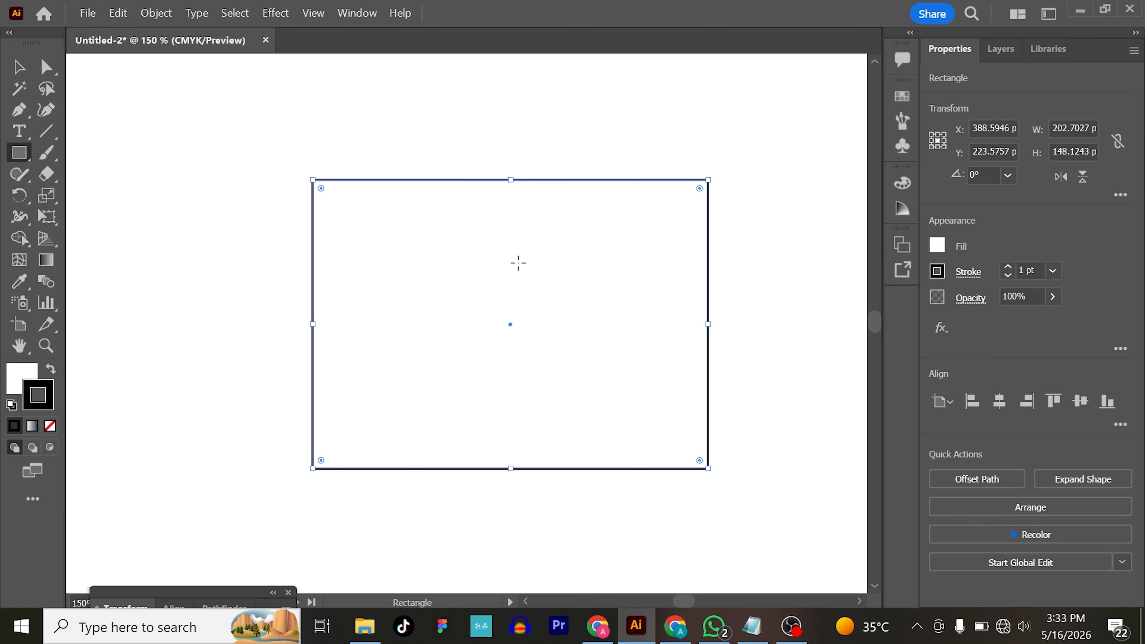
{"action": "scroll", "coordinate": [500, 312], "scroll_direction": "up", "scroll_amount": 1}
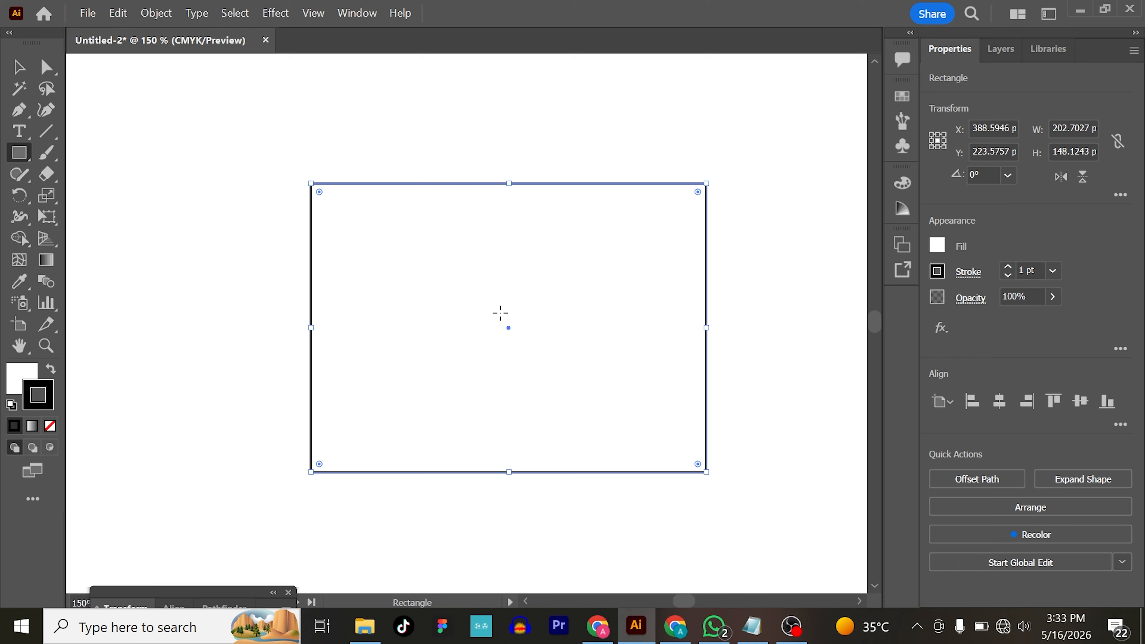
{"action": "scroll", "coordinate": [500, 312], "scroll_direction": "down", "scroll_amount": 1}
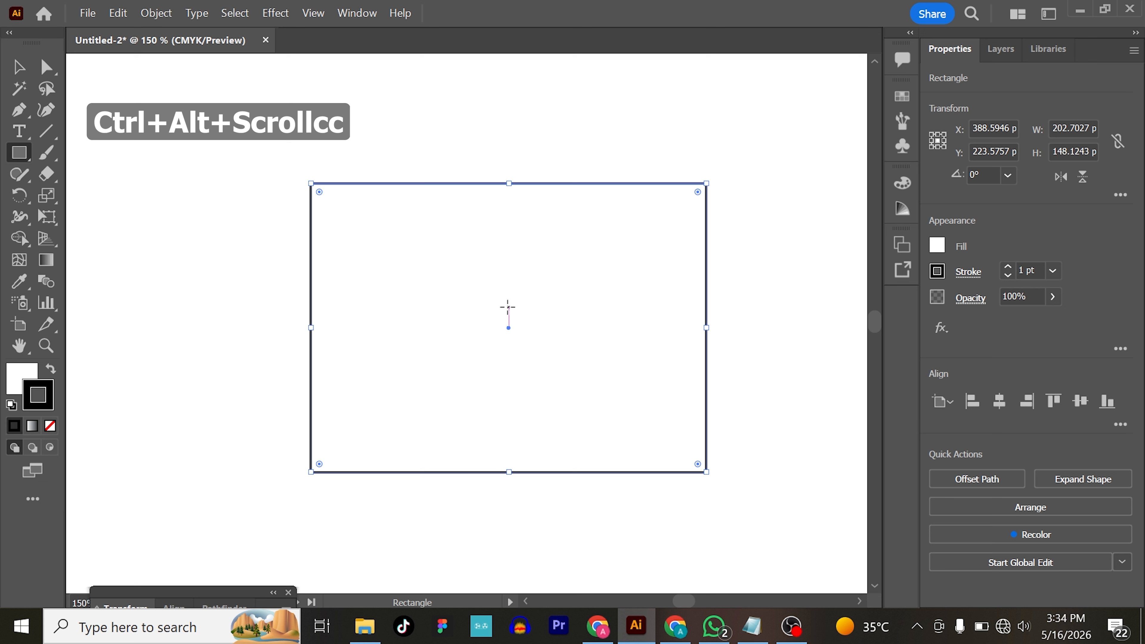
{"action": "key", "text": "ctrl"}
{"action": "scroll", "coordinate": [546, 296], "scroll_direction": "up", "scroll_amount": 4}
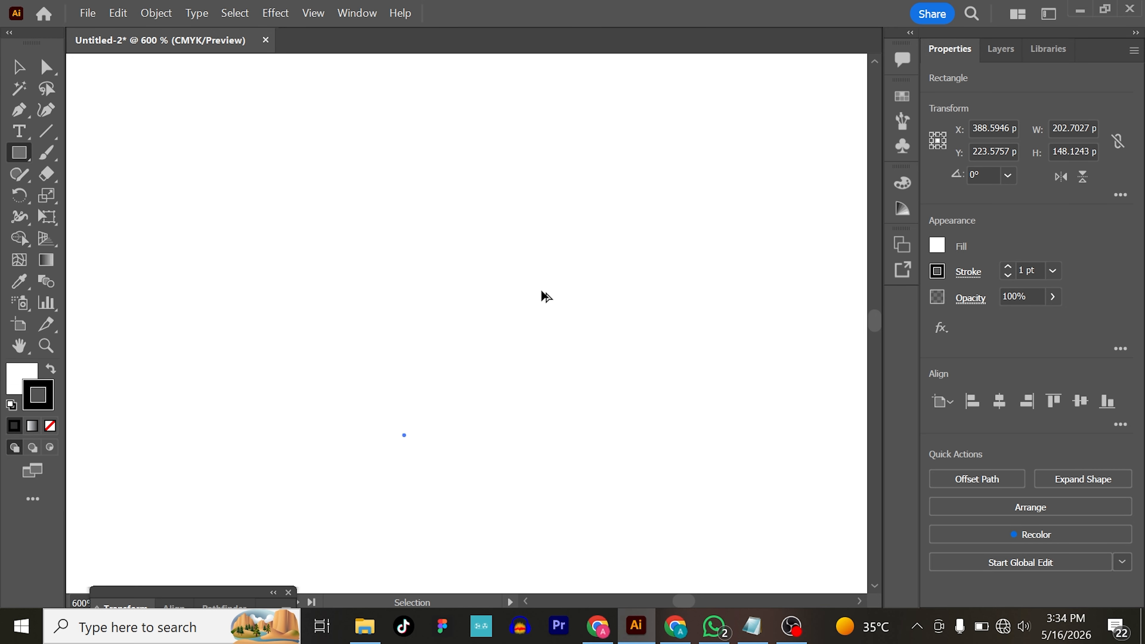
{"action": "scroll", "coordinate": [546, 297], "scroll_direction": "up", "scroll_amount": 1}
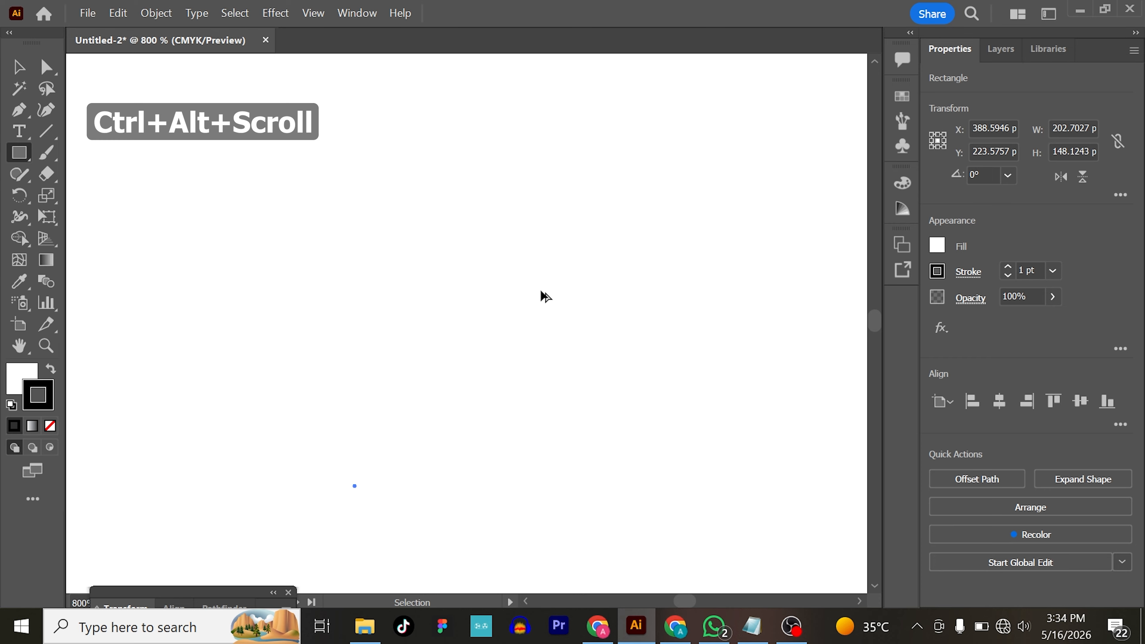
{"action": "scroll", "coordinate": [546, 296], "scroll_direction": "down", "scroll_amount": 7}
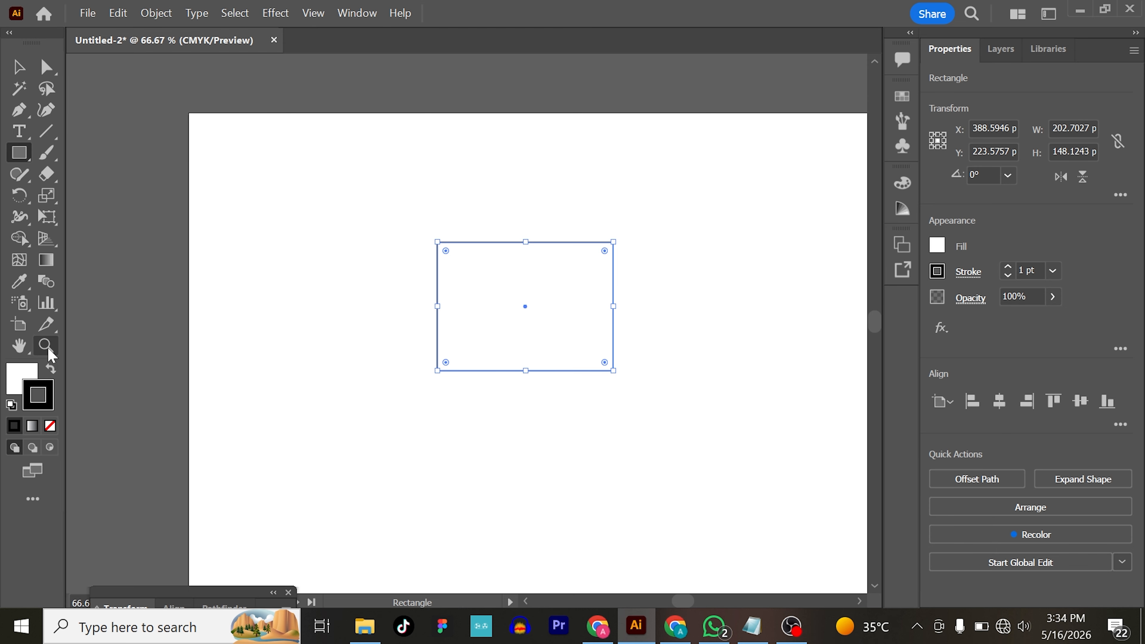
Use the Zoom tool to magnify the rectangle's upper-right area to 400%.
{"action": "left_click", "coordinate": [47, 345]}
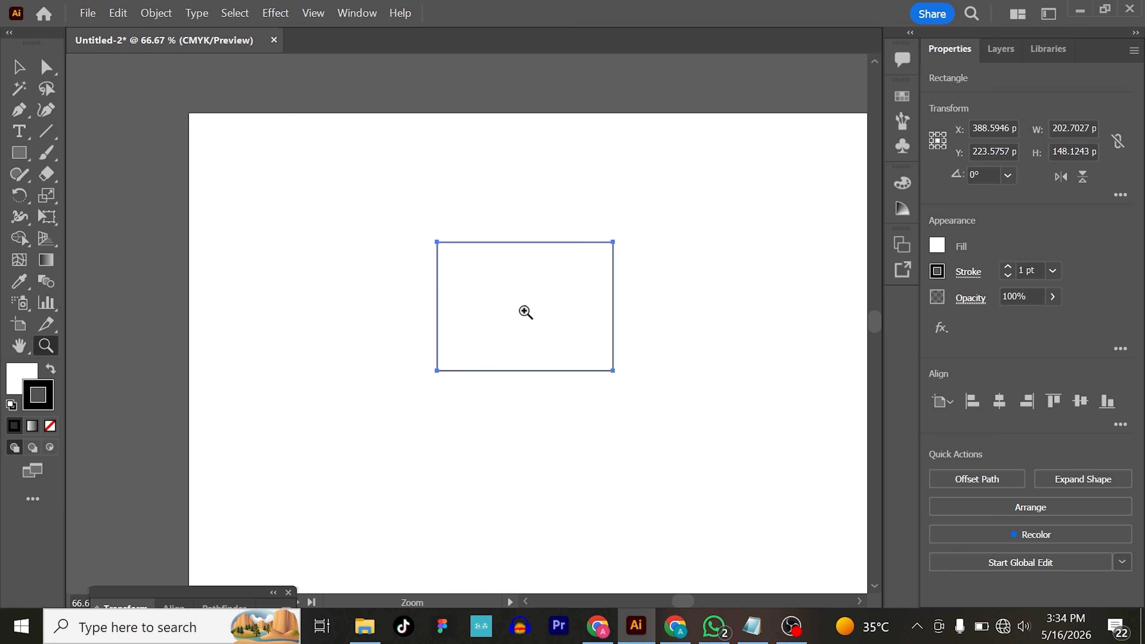
{"action": "left_click", "coordinate": [518, 301]}
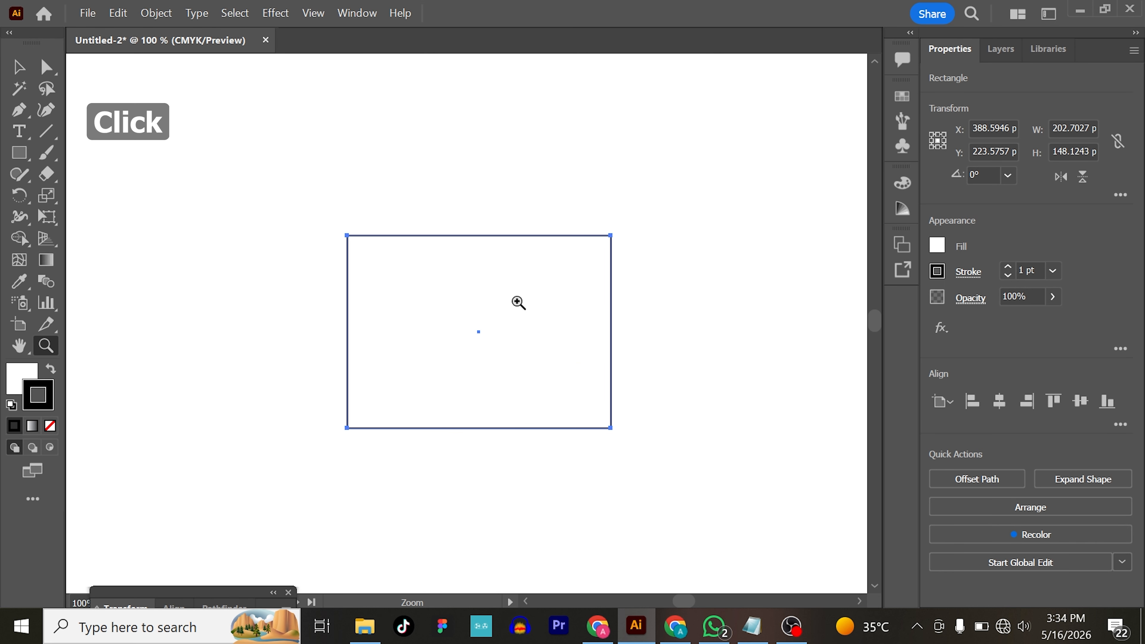
{"action": "left_click", "coordinate": [517, 301]}
{"action": "left_click", "coordinate": [517, 301]}
{"action": "left_click", "coordinate": [517, 302]}
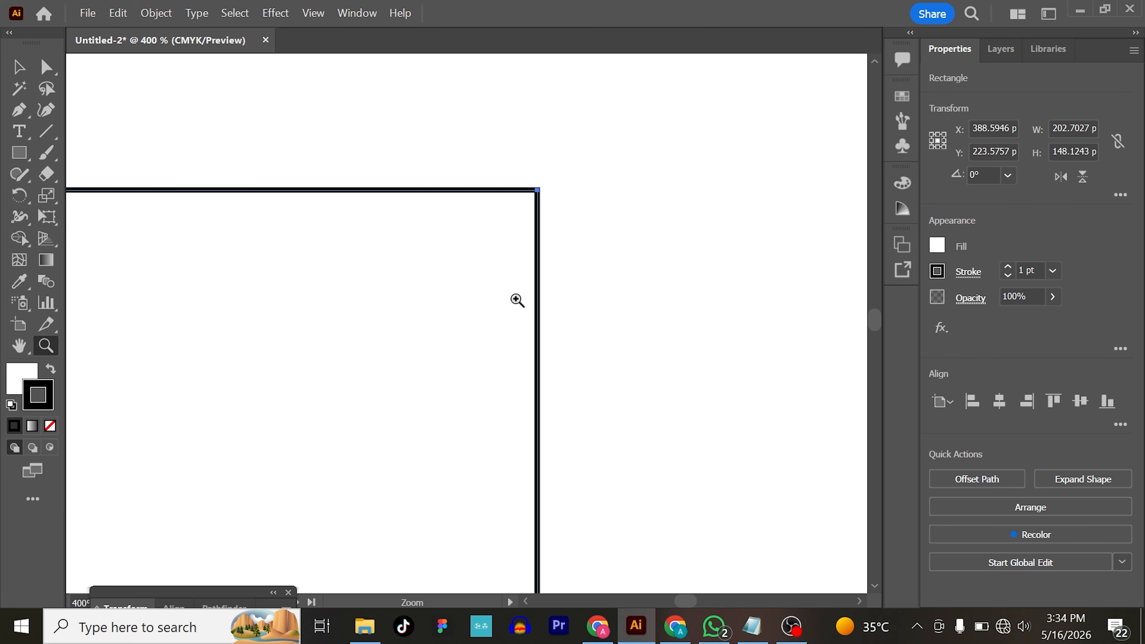
Zoom out with the Zoom tool to 16.67% to view both artboards.
{"action": "left_click", "coordinate": [516, 300], "text": "alt"}
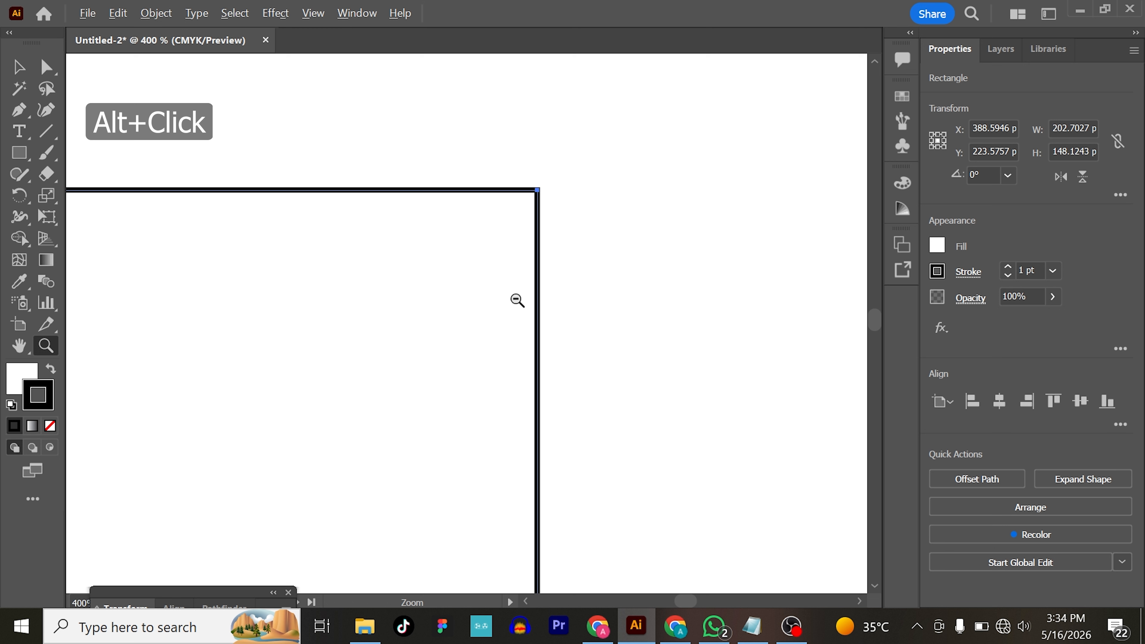
{"action": "left_click", "coordinate": [517, 299], "text": "alt"}
{"action": "left_click", "coordinate": [517, 299], "text": "alt"}
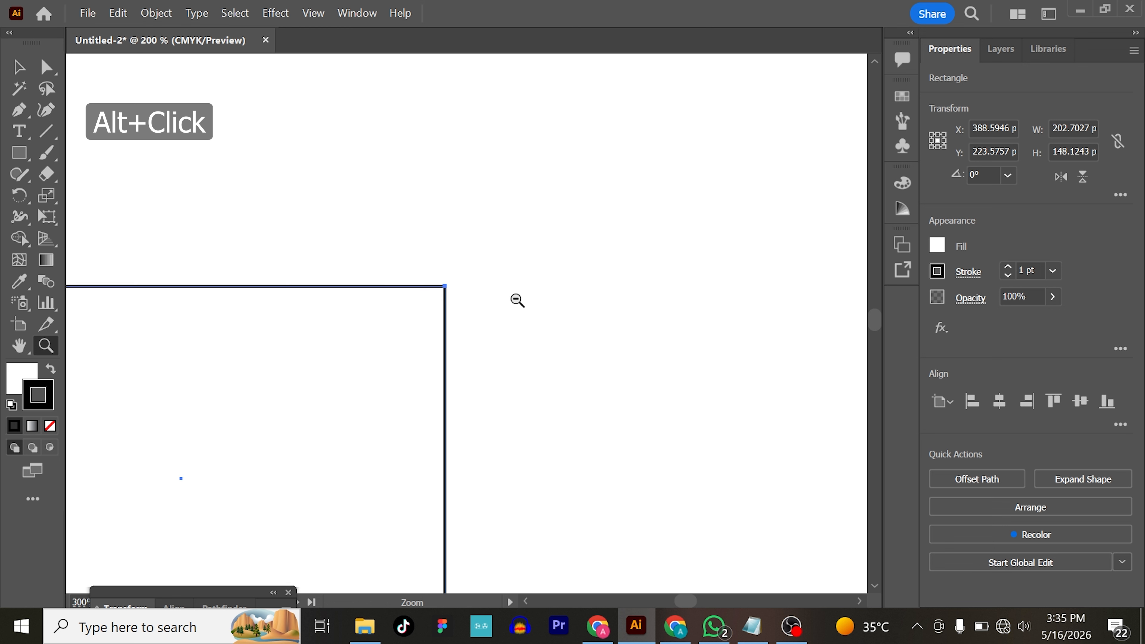
{"action": "left_click", "coordinate": [516, 299], "text": "alt"}
{"action": "left_click", "coordinate": [319, 368], "text": "alt"}
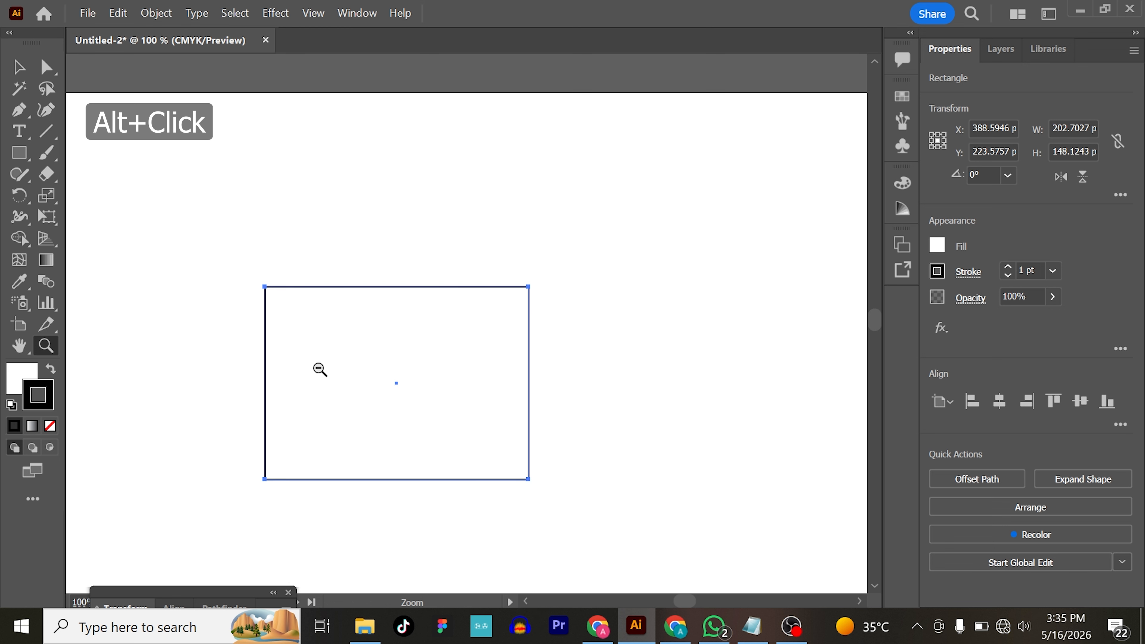
{"action": "left_click", "coordinate": [320, 368], "text": "alt"}
{"action": "left_click", "coordinate": [482, 353], "text": "alt"}
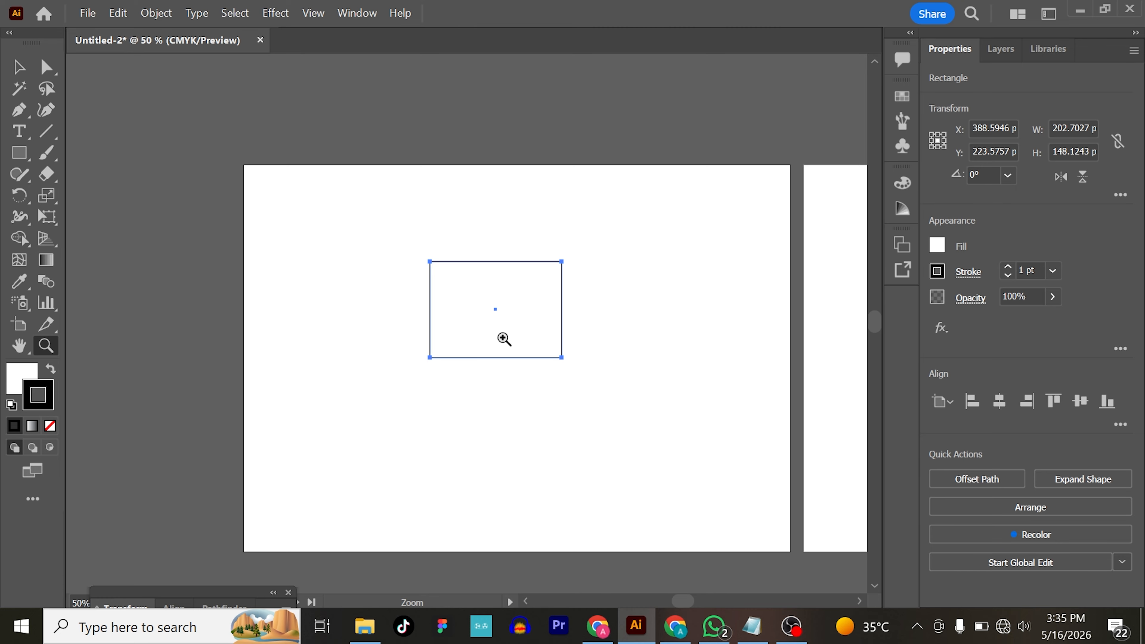
{"action": "left_click", "coordinate": [522, 323], "text": "alt"}
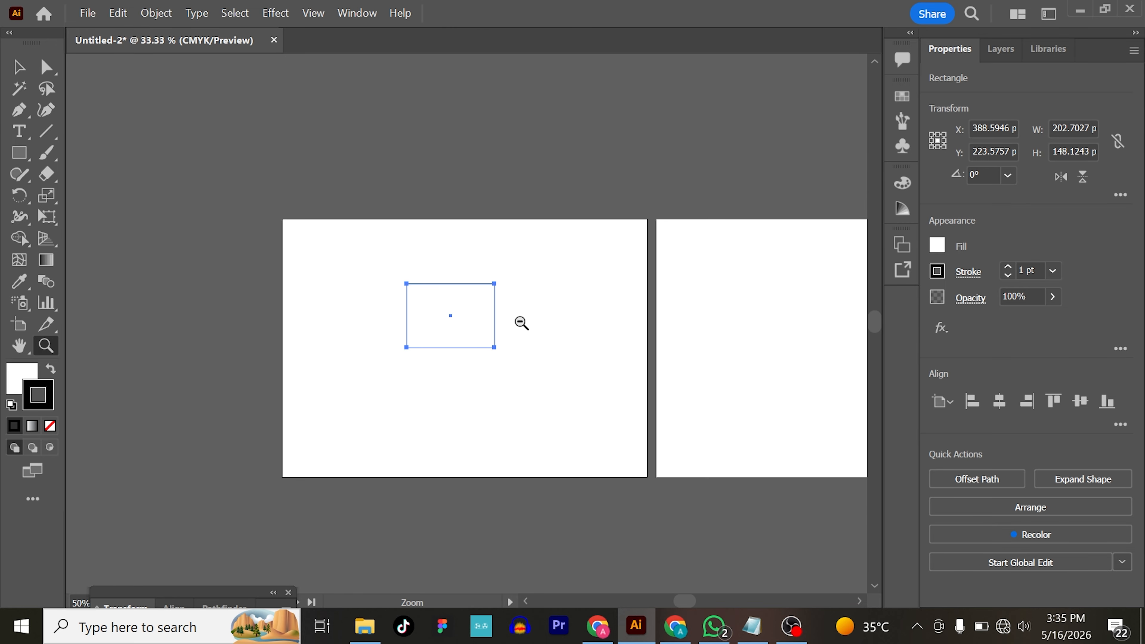
{"action": "left_click", "coordinate": [479, 330], "text": "alt"}
{"action": "left_click", "coordinate": [479, 330], "text": "alt"}
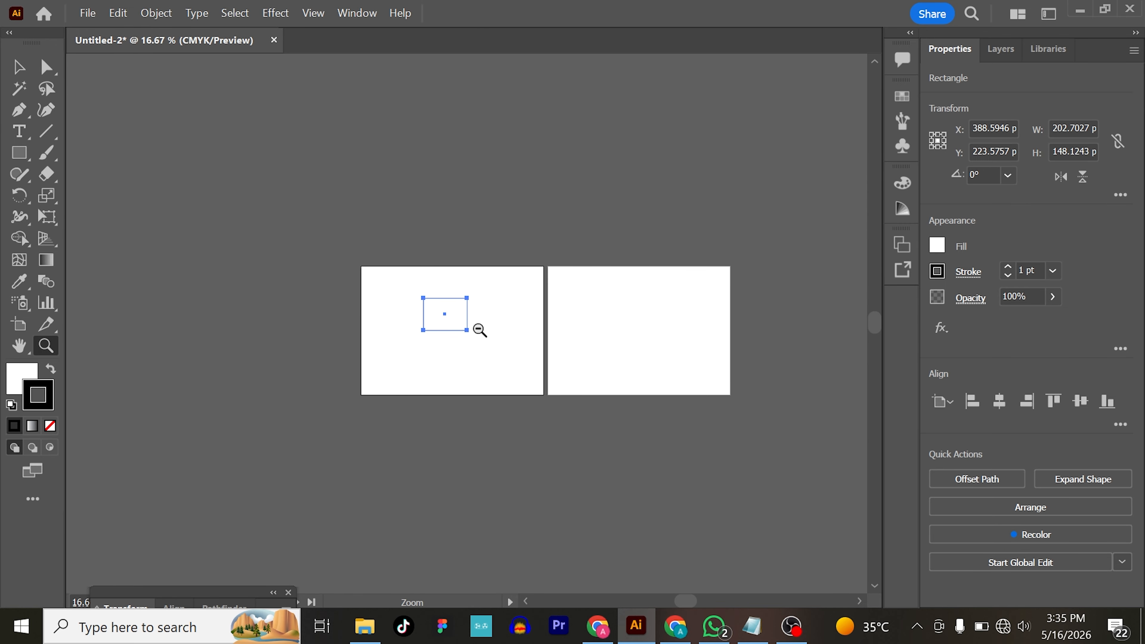
Zoom in on the rectangle to 150% with the Zoom tool.
{"action": "left_click", "coordinate": [457, 314]}
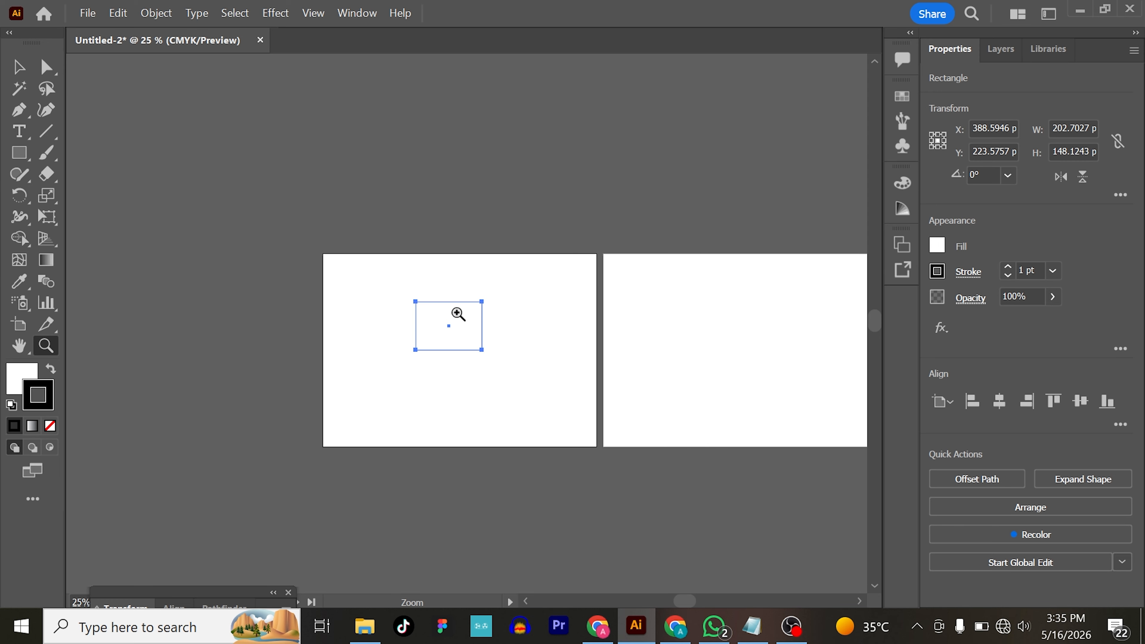
{"action": "left_click", "coordinate": [461, 327]}
{"action": "left_click", "coordinate": [471, 348]}
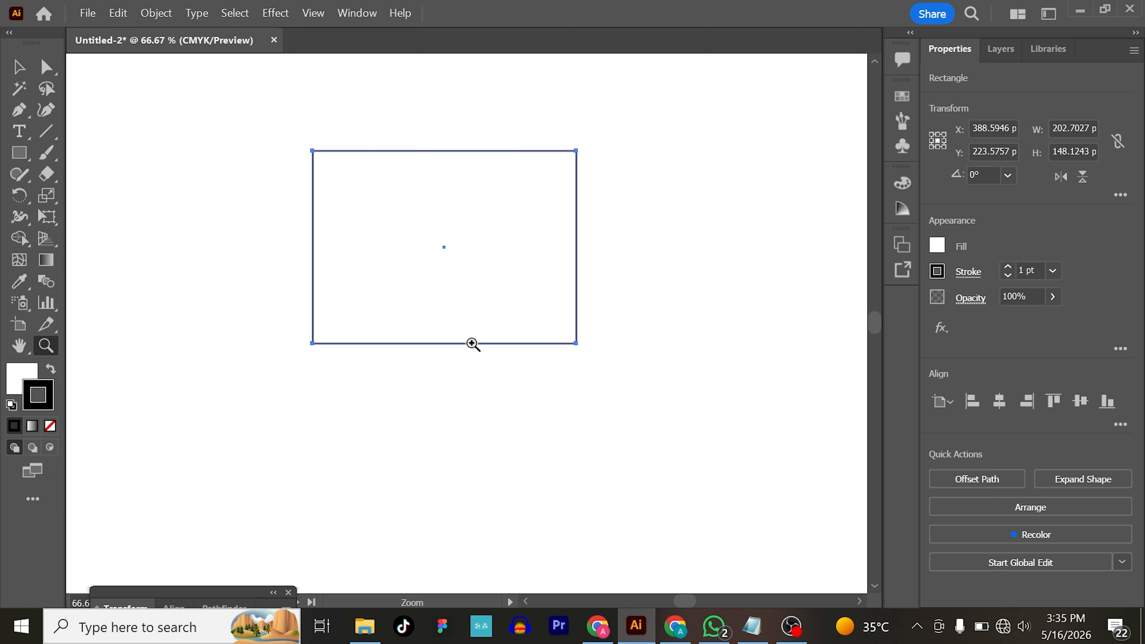
{"action": "left_click", "coordinate": [469, 307]}
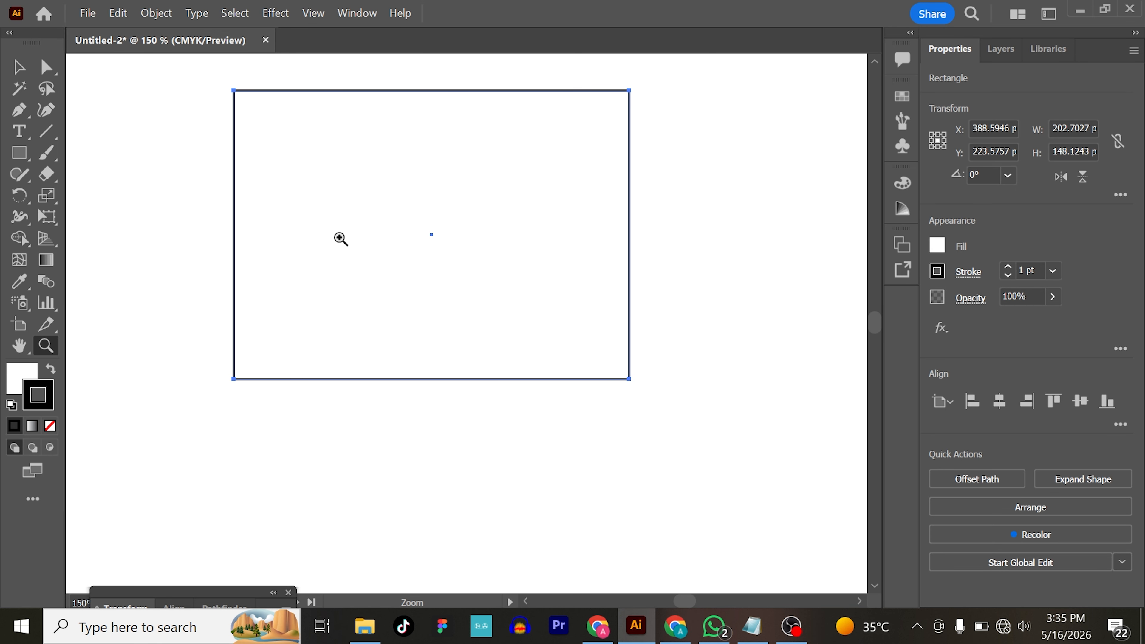
Show the Navigator and magnify the area near the rectangle's right edge to 800% with the Zoom tool.
{"action": "left_click", "coordinate": [357, 14]}
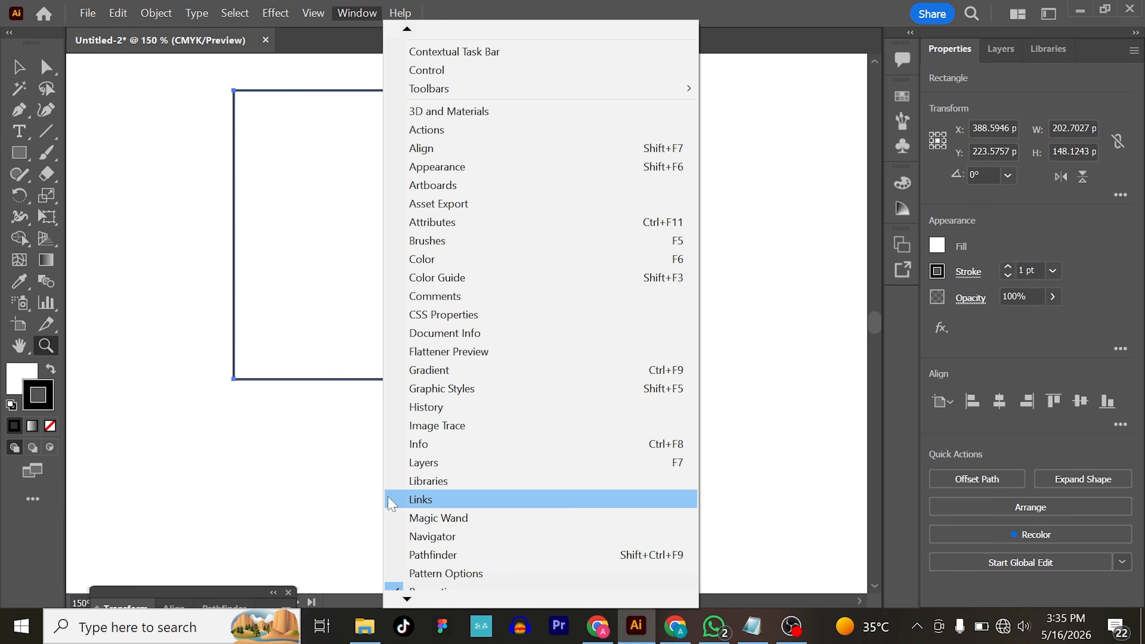
{"action": "left_click", "coordinate": [416, 537]}
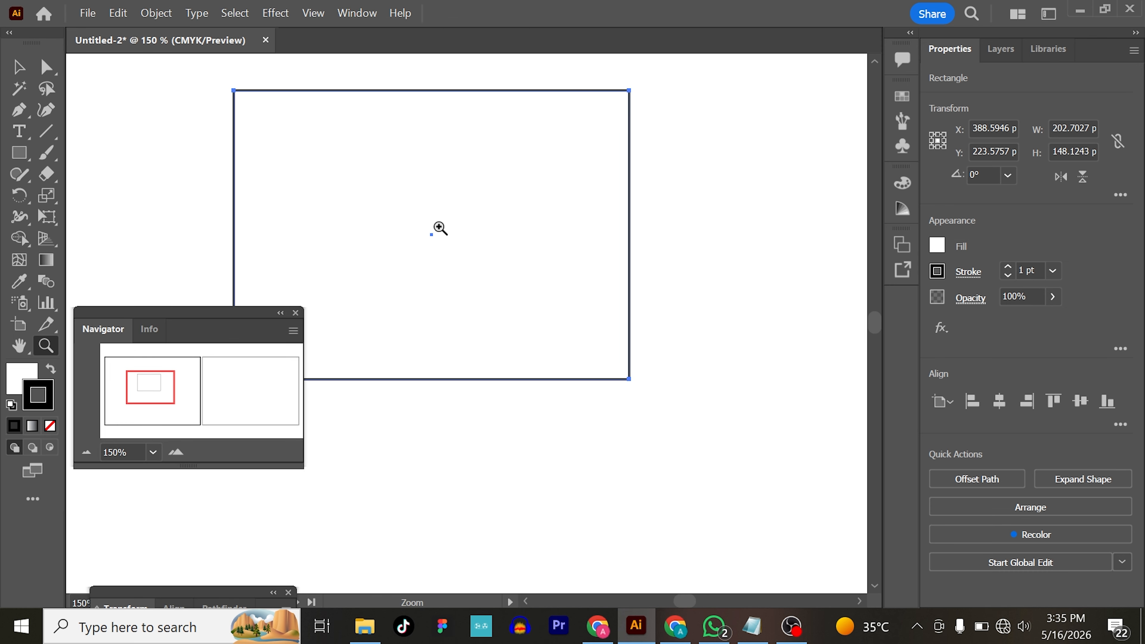
{"action": "left_click", "coordinate": [440, 229]}
{"action": "left_click", "coordinate": [481, 320]}
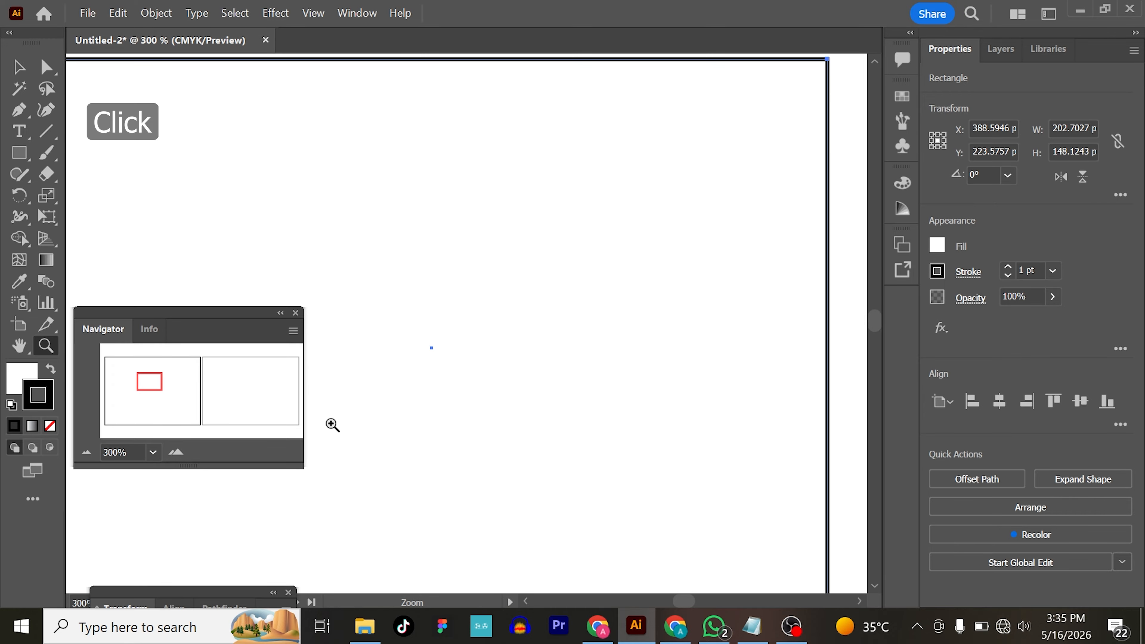
{"action": "left_click", "coordinate": [596, 288]}
{"action": "left_click", "coordinate": [597, 289]}
{"action": "left_click", "coordinate": [499, 293]}
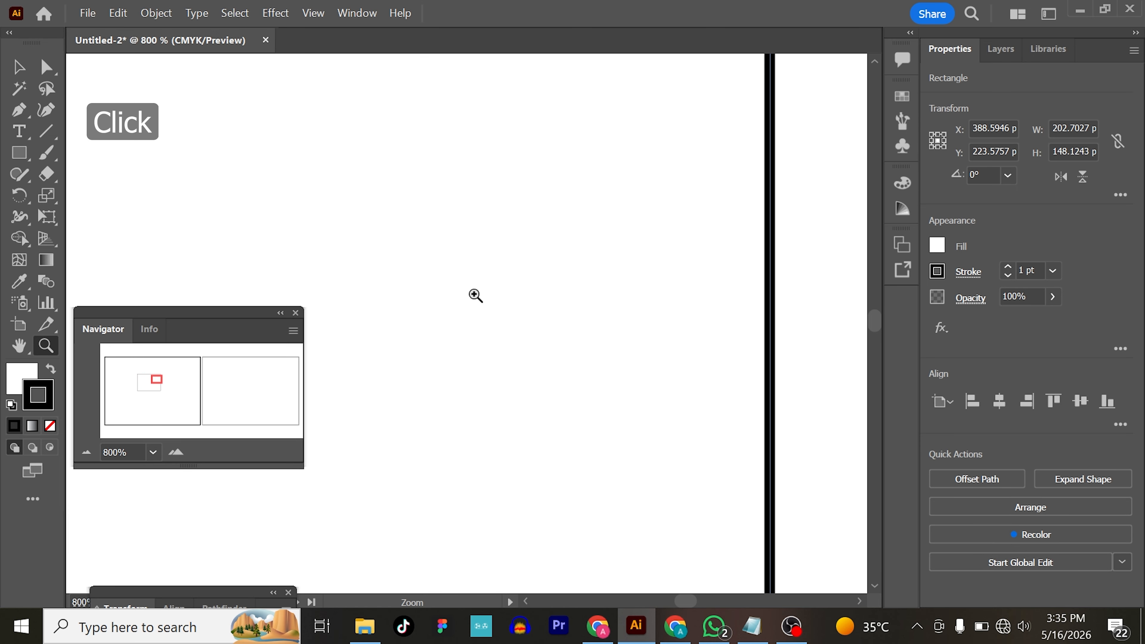
Magnify the view to 1600% with the Zoom tool and zoom back out to 100% around the rectangle.
{"action": "left_click", "coordinate": [446, 294]}
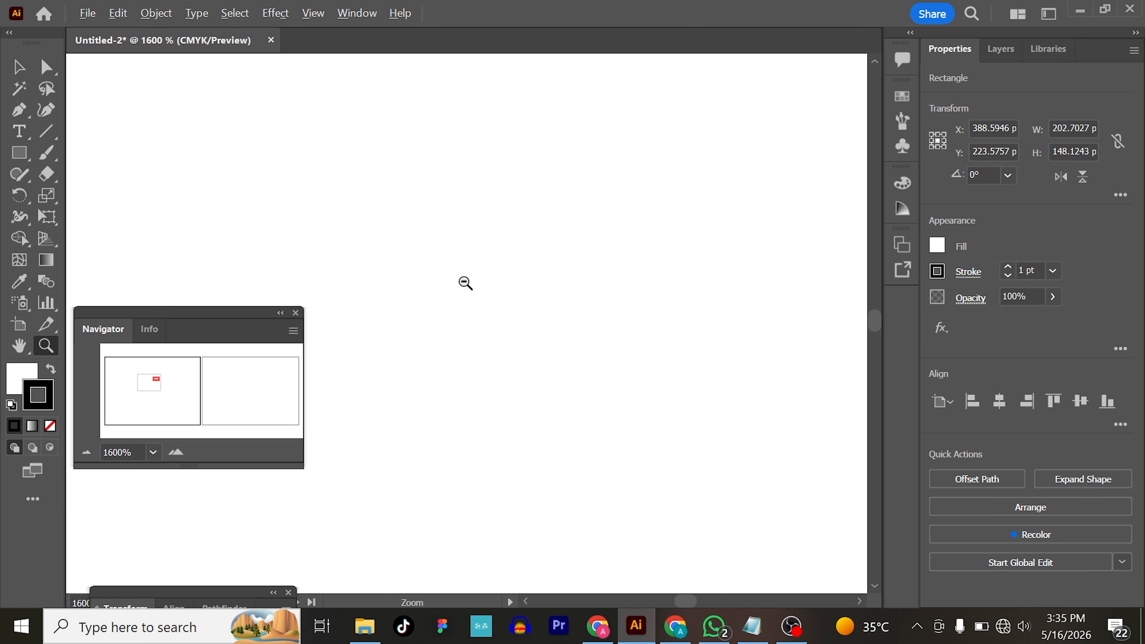
{"action": "left_click", "coordinate": [465, 283], "text": "alt"}
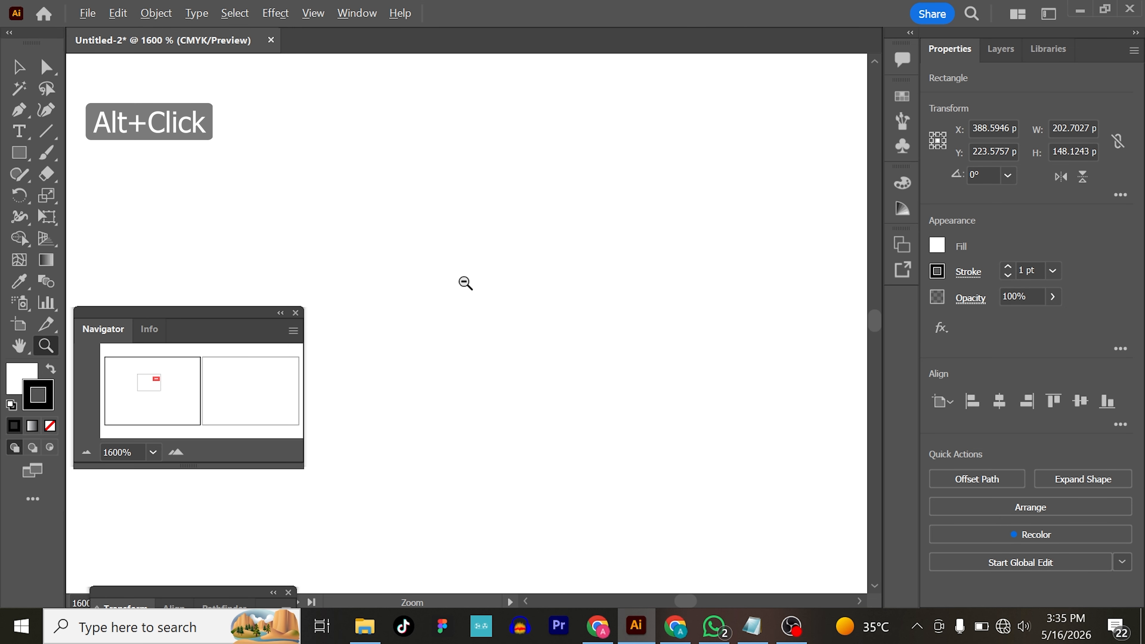
{"action": "left_click", "coordinate": [465, 283], "text": "alt"}
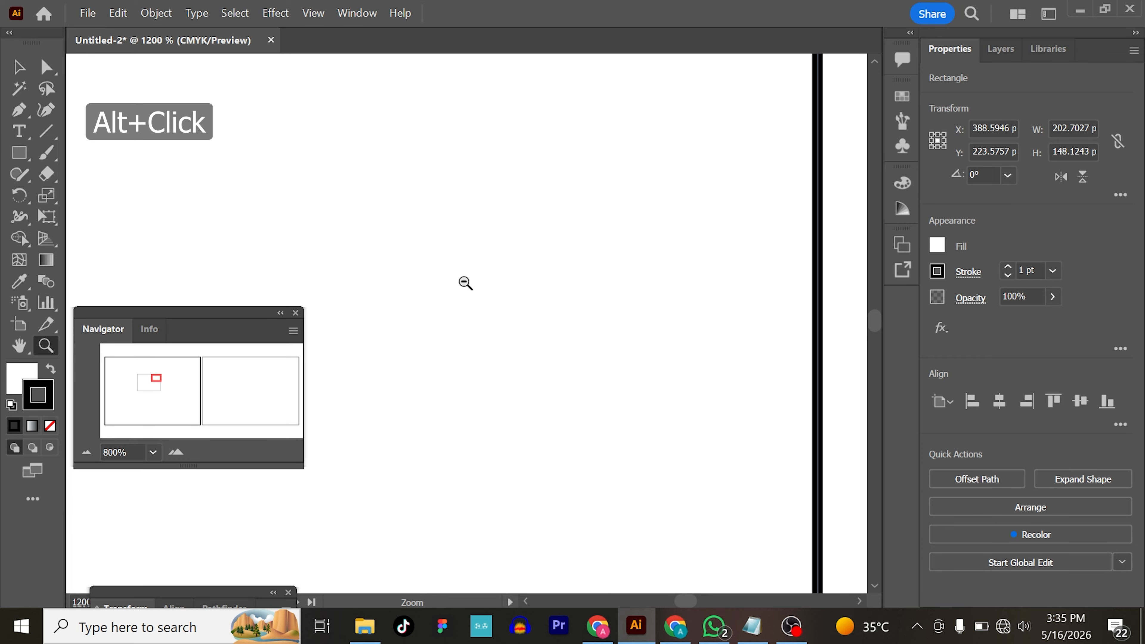
{"action": "left_click", "coordinate": [465, 283], "text": "alt"}
{"action": "left_click", "coordinate": [465, 282], "text": "alt"}
{"action": "left_click", "coordinate": [465, 282], "text": "alt"}
{"action": "left_click", "coordinate": [465, 283], "text": "alt"}
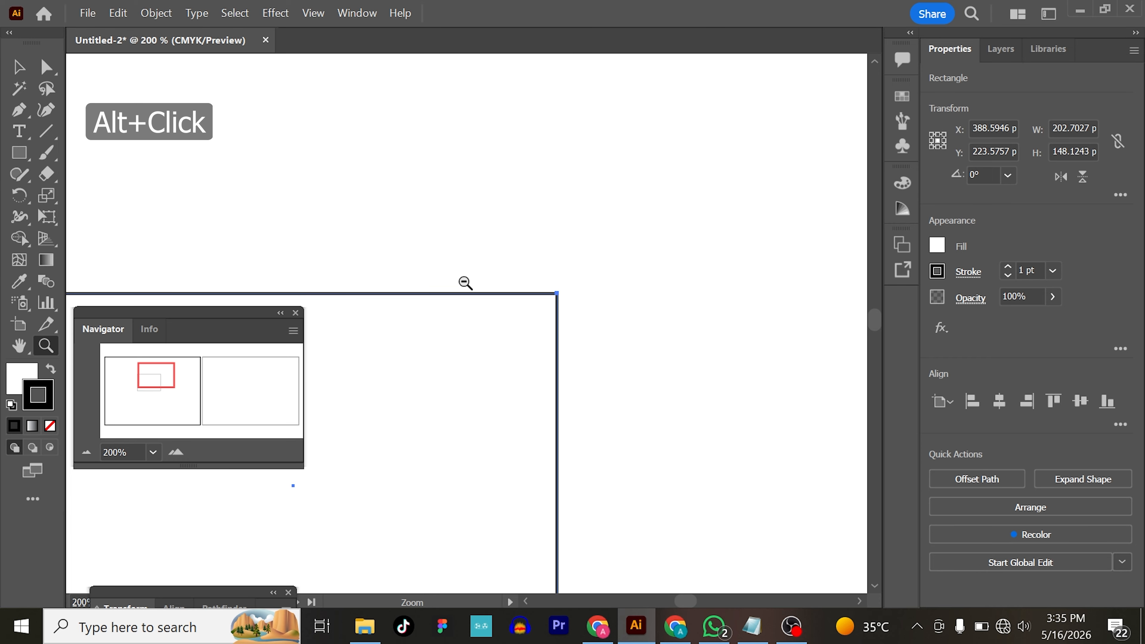
{"action": "left_click", "coordinate": [465, 282], "text": "alt"}
{"action": "scroll", "coordinate": [465, 282], "scroll_direction": "down", "scroll_amount": 4}
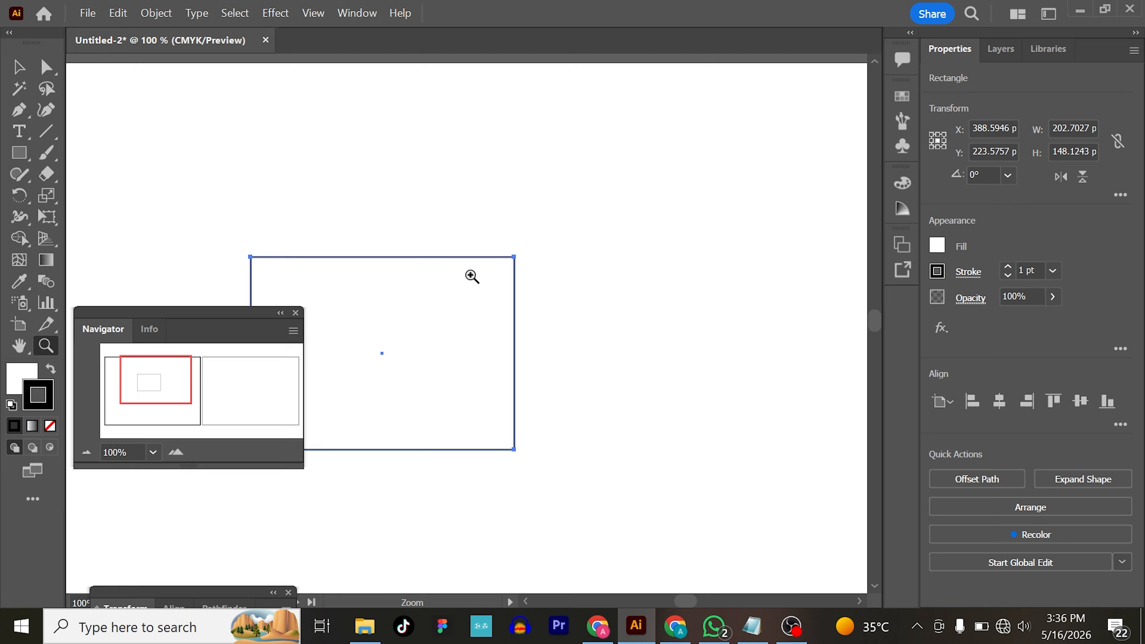
Close the Navigator and, from the Selection tool, use the temporary Hand tool to shift the canvas slightly left.
{"action": "left_click", "coordinate": [296, 312]}
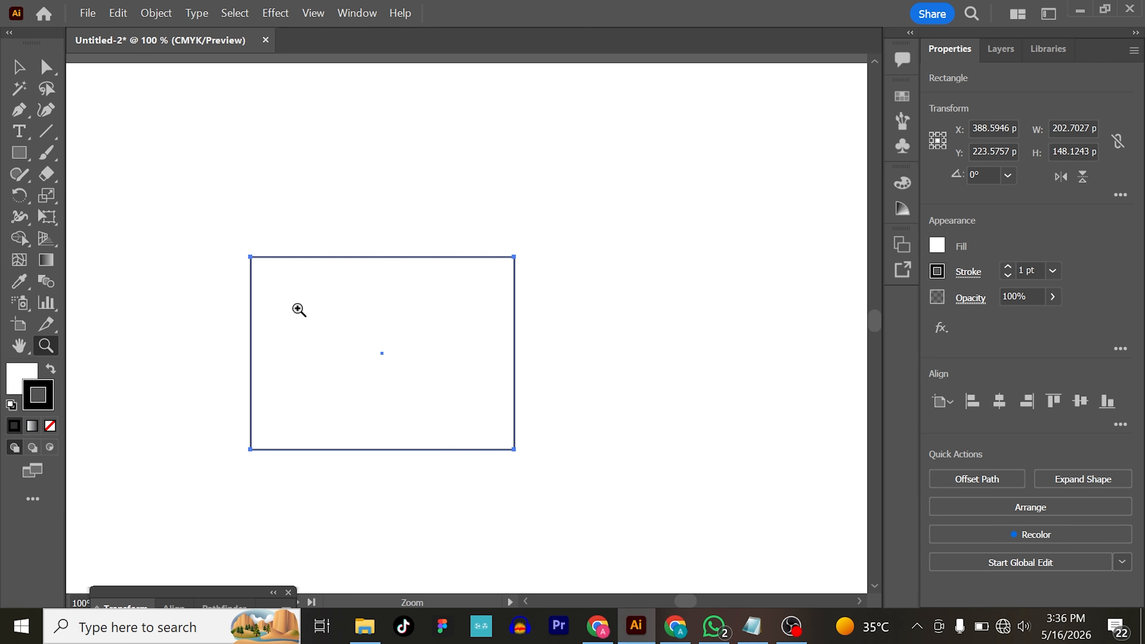
{"action": "key", "text": "v"}
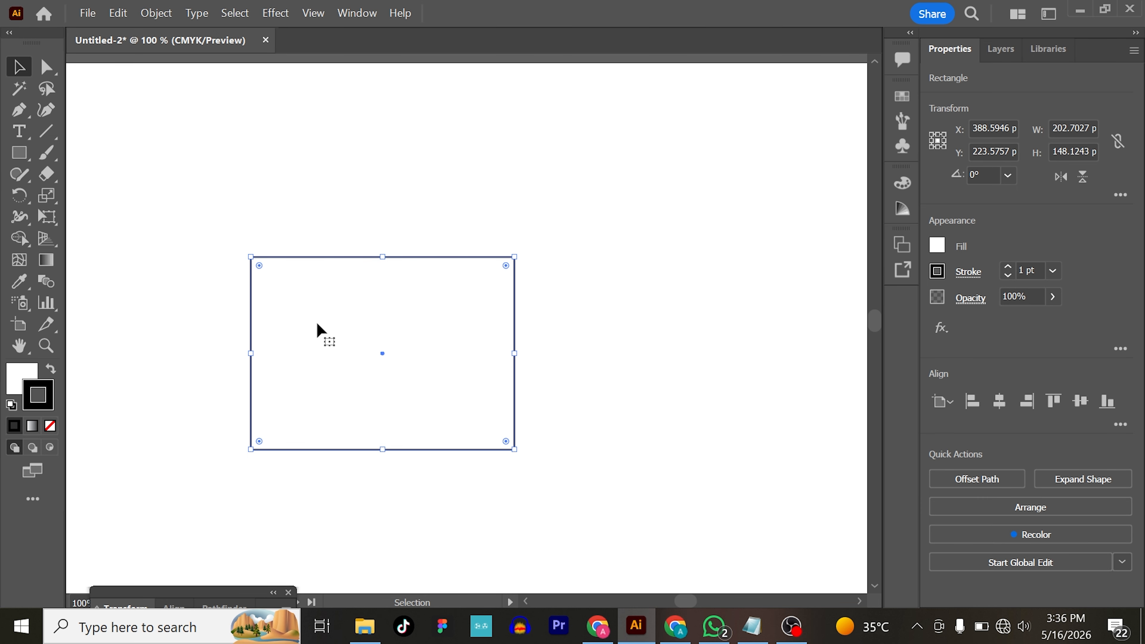
{"action": "key", "text": "space"}
{"action": "left_click_drag", "start_coordinate": [318, 324], "coordinate": [315, 322]}
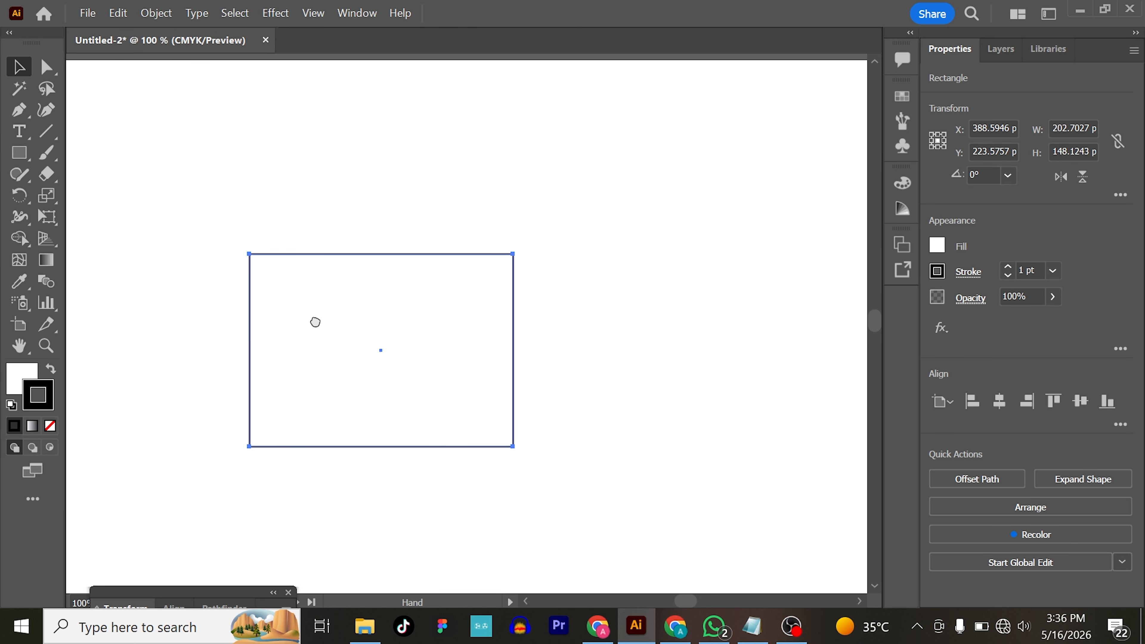
{"action": "key", "text": "space"}
{"action": "key", "text": "space"}
{"action": "key", "text": "space"}
{"action": "key", "text": "space"}
{"action": "key", "text": "space"}
{"action": "key", "text": "space"}
{"action": "key", "text": "space"}
{"action": "left_click_drag", "start_coordinate": [317, 317], "coordinate": [244, 335]}
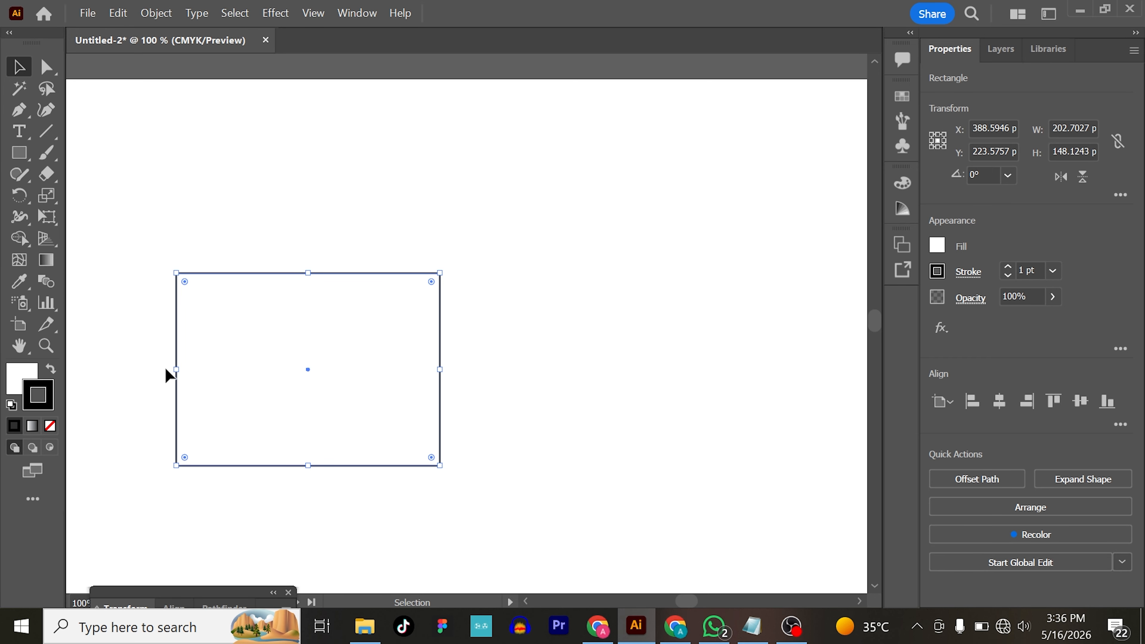
Pan around the artboard with the temporary Hand tool, bringing the rectangle back near the middle of the view.
{"action": "key", "text": "space"}
{"action": "left_click_drag", "start_coordinate": [165, 366], "coordinate": [289, 412]}
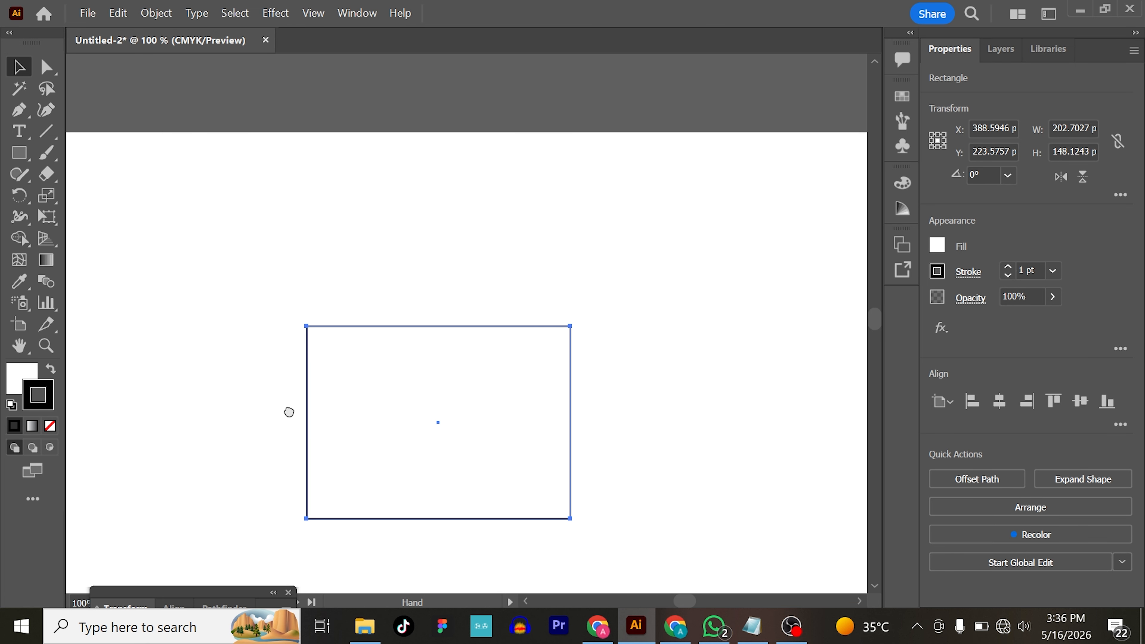
{"action": "scroll", "coordinate": [550, 361], "scroll_direction": "down", "scroll_amount": 6}
{"action": "key", "text": "space"}
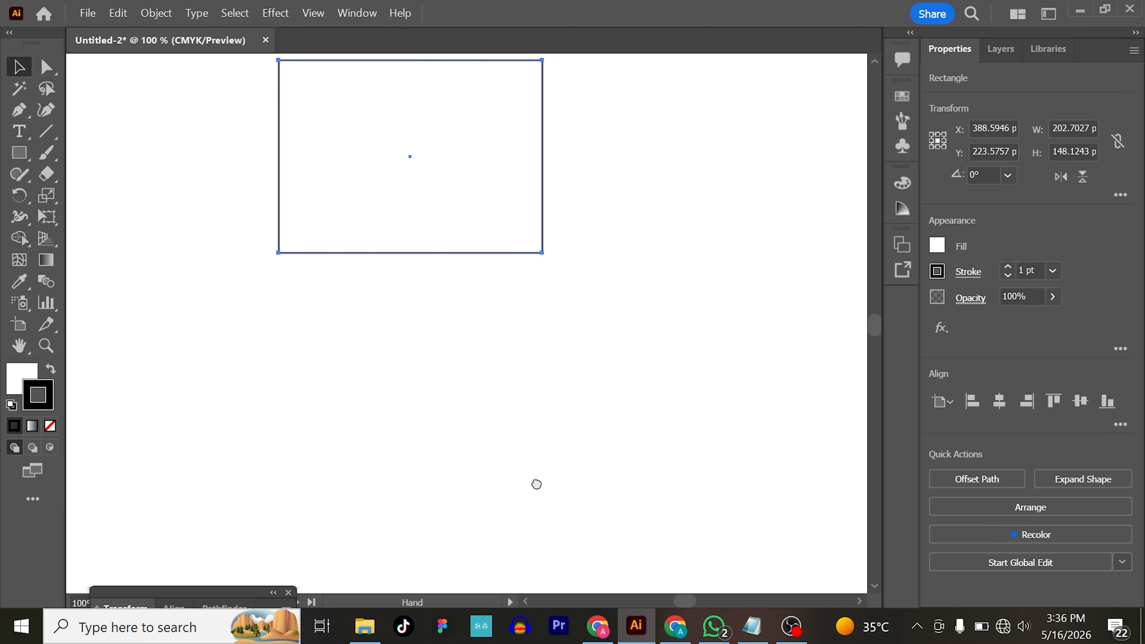
{"action": "left_click_drag", "start_coordinate": [537, 483], "coordinate": [603, 607]}
{"action": "key", "text": "space"}
{"action": "left_click_drag", "start_coordinate": [427, 496], "coordinate": [455, 527]}
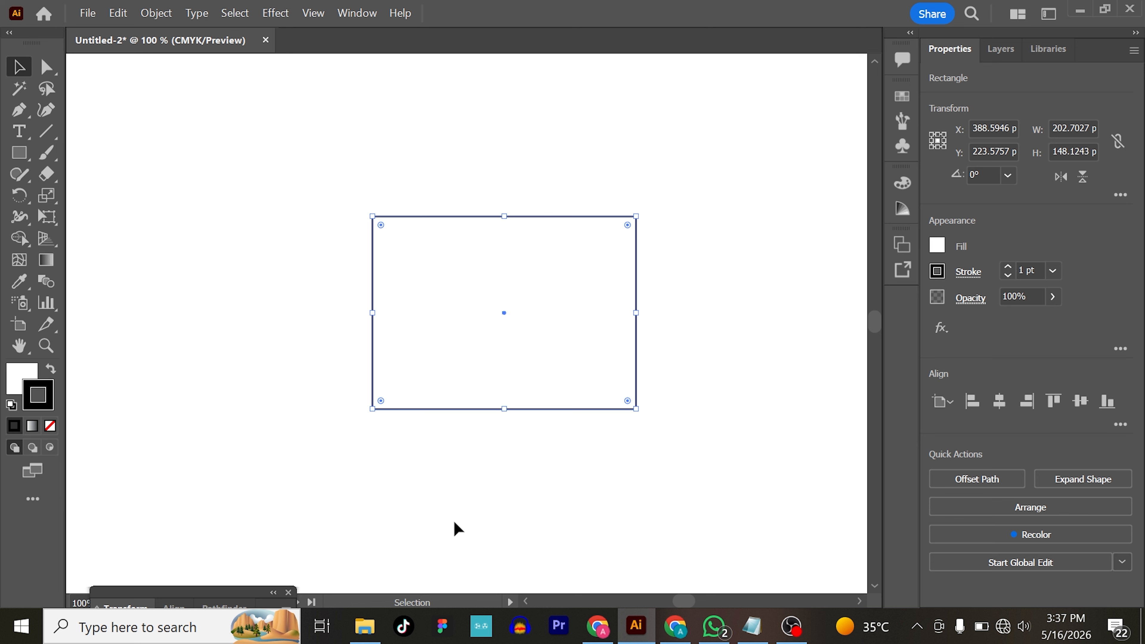
Activate the Hand tool itself, pan the canvas in several directions around the rectangle, and return to the Selection tool.
{"action": "left_click", "coordinate": [14, 351]}
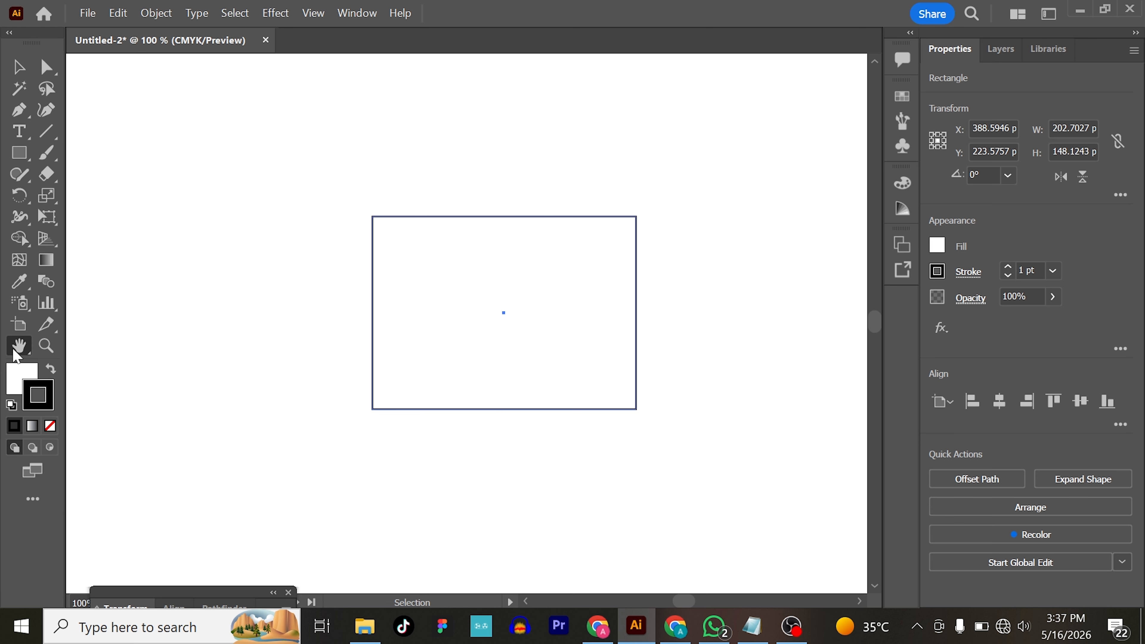
{"action": "left_click_drag", "start_coordinate": [469, 321], "coordinate": [442, 348]}
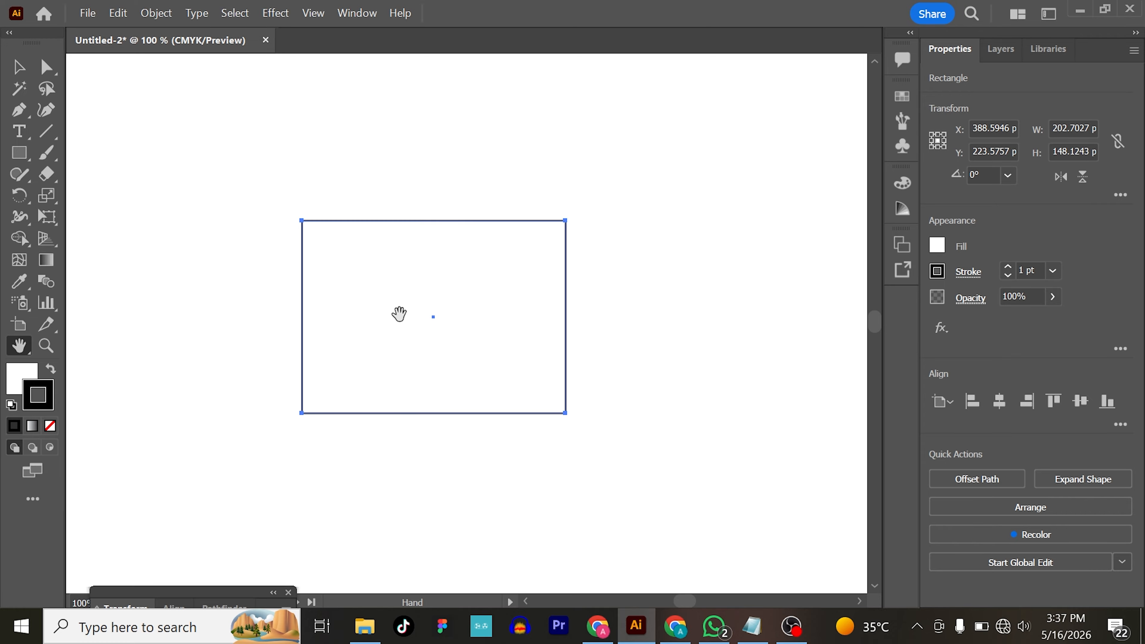
{"action": "left_click", "coordinate": [430, 266]}
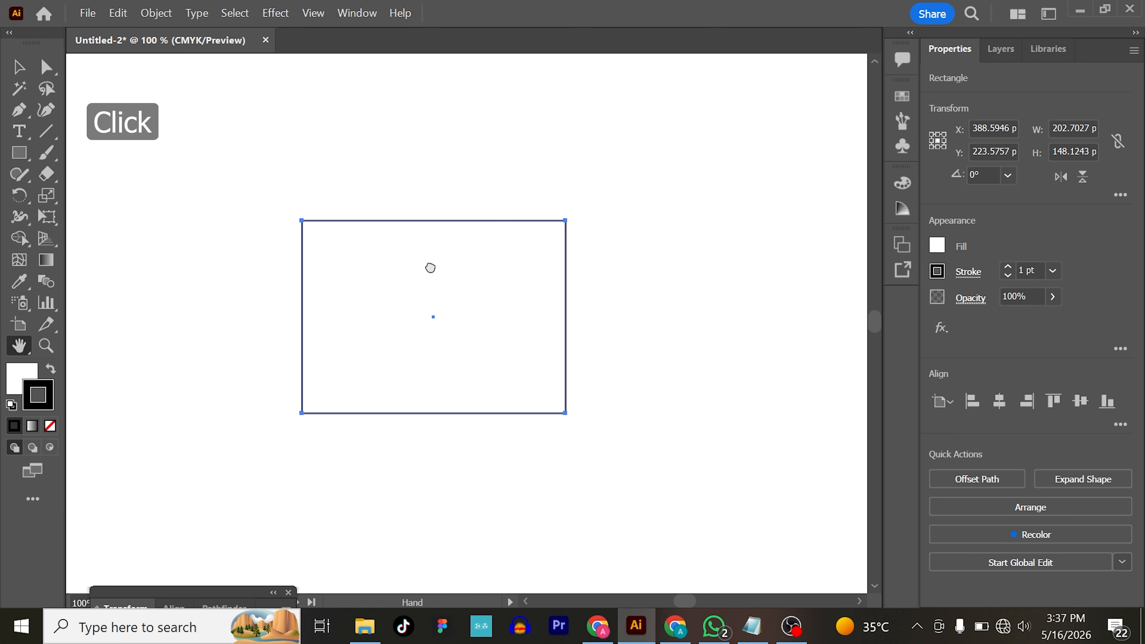
{"action": "left_click_drag", "start_coordinate": [432, 267], "coordinate": [497, 308]}
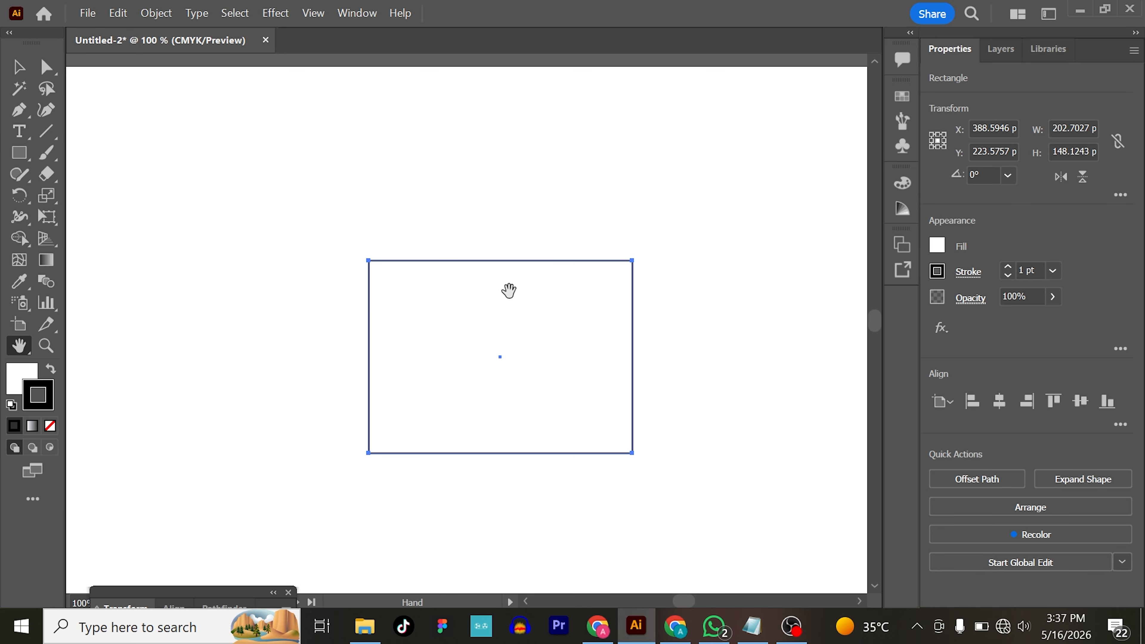
{"action": "left_click", "coordinate": [509, 293]}
{"action": "mouse_move", "coordinate": [509, 292]}
{"action": "left_mouse_down"}
{"action": "mouse_move", "coordinate": [496, 333]}
{"action": "mouse_move", "coordinate": [487, 294]}
{"action": "left_mouse_up"}
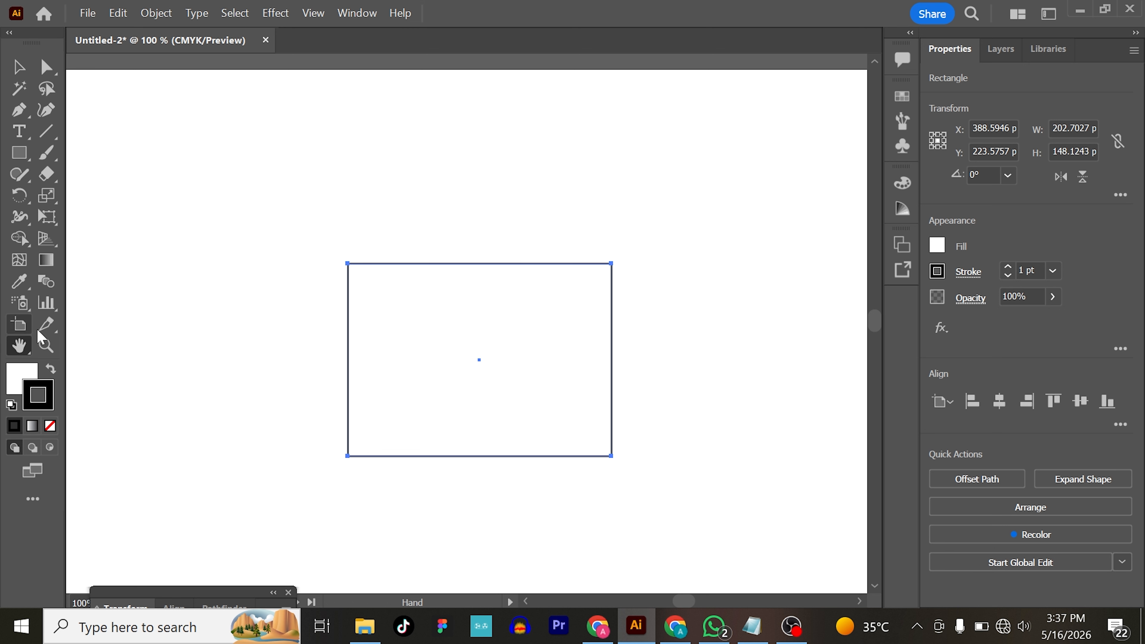
{"action": "mouse_move", "coordinate": [21, 352]}
{"action": "left_click_drag", "start_coordinate": [385, 502], "coordinate": [368, 449]}
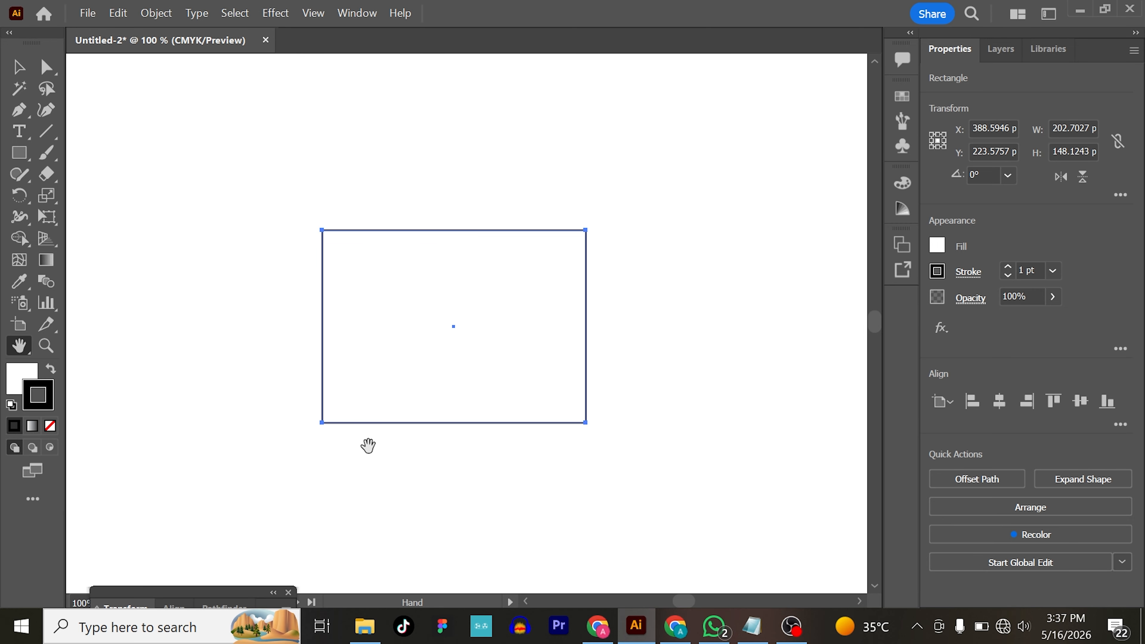
{"action": "scroll", "coordinate": [373, 447], "scroll_direction": "up", "scroll_amount": 2}
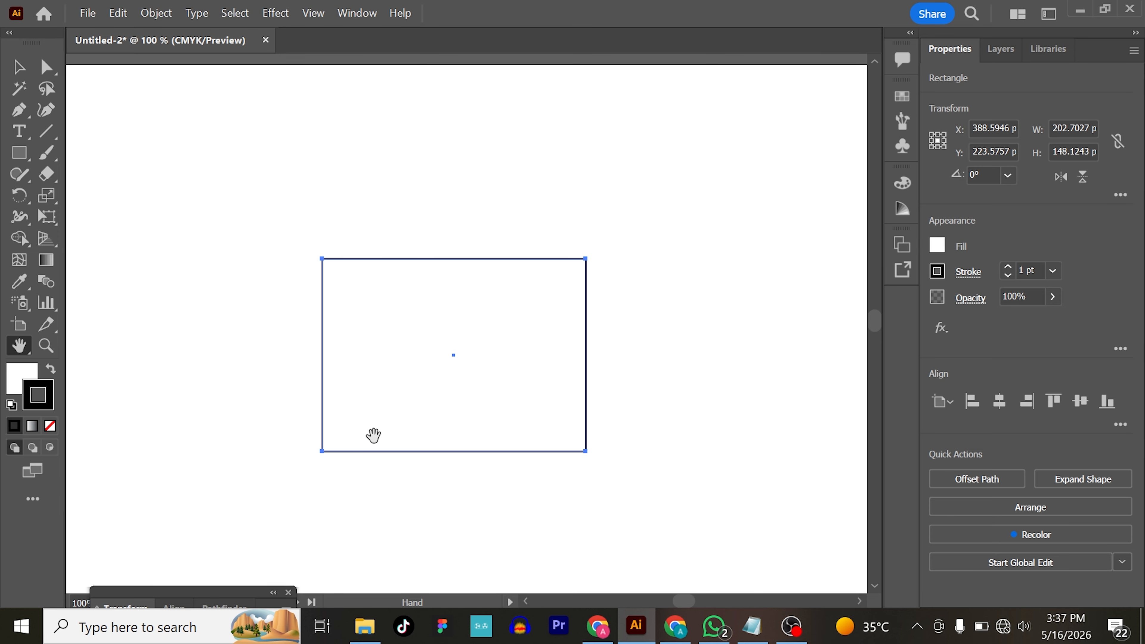
{"action": "scroll", "coordinate": [373, 436], "scroll_direction": "down", "scroll_amount": 4}
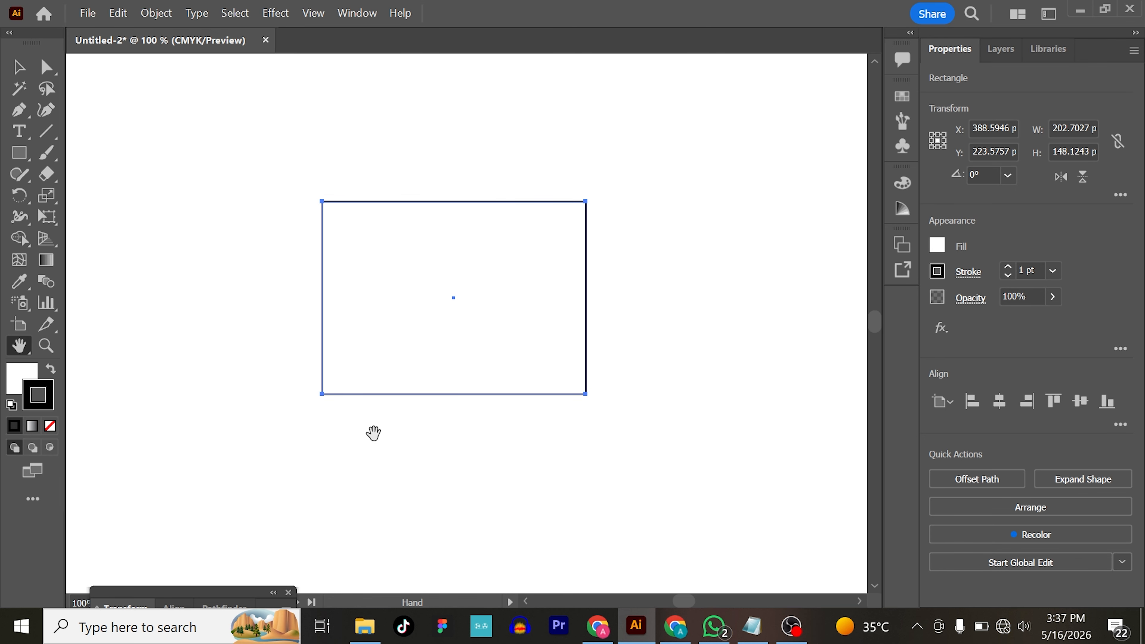
{"action": "left_click_drag", "start_coordinate": [373, 434], "coordinate": [379, 451]}
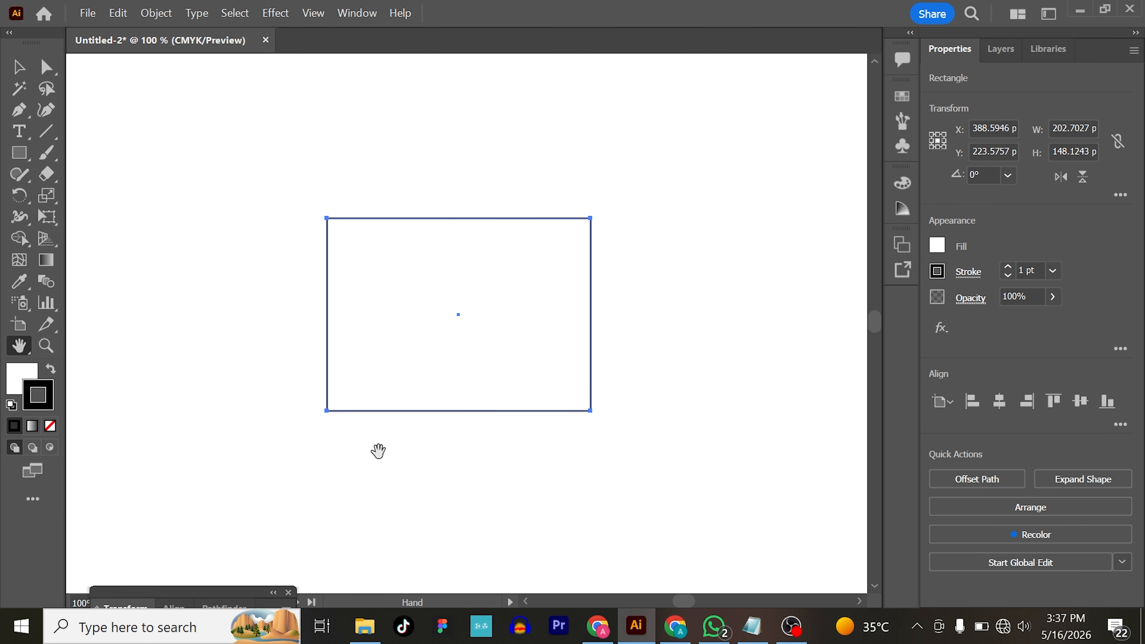
{"action": "key", "text": "v"}
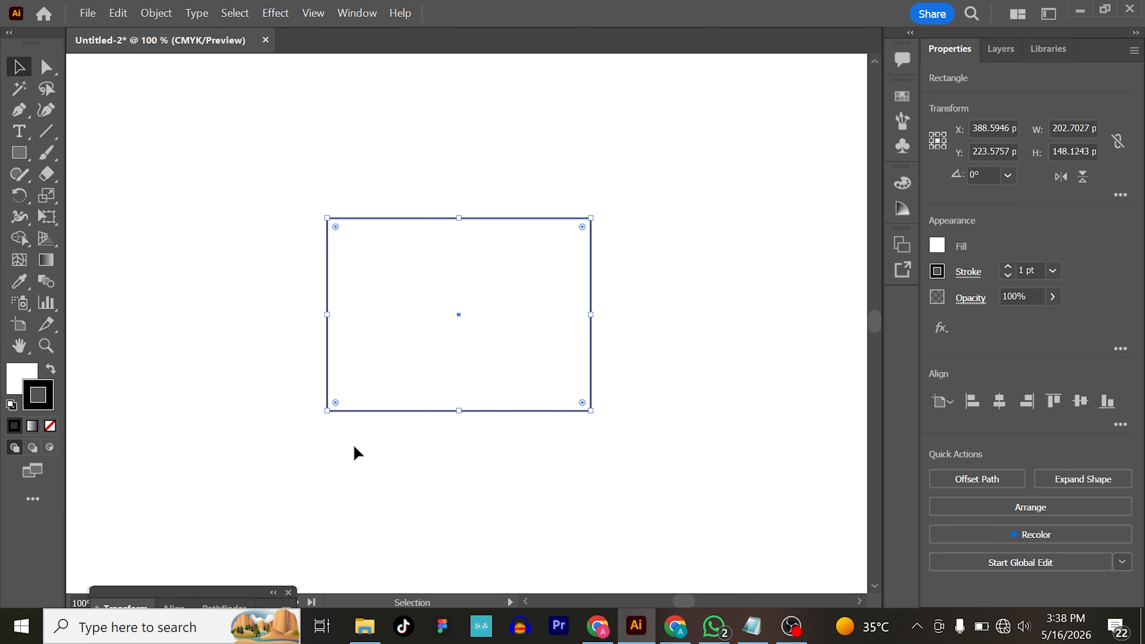
Pan sideways with the temporary Hand tool to the artboard's left edge and back to the rectangle.
{"action": "key", "text": "space"}
{"action": "left_click_drag", "start_coordinate": [353, 448], "coordinate": [537, 435]}
{"action": "key", "text": "space"}
{"action": "left_click_drag", "start_coordinate": [240, 435], "coordinate": [332, 447]}
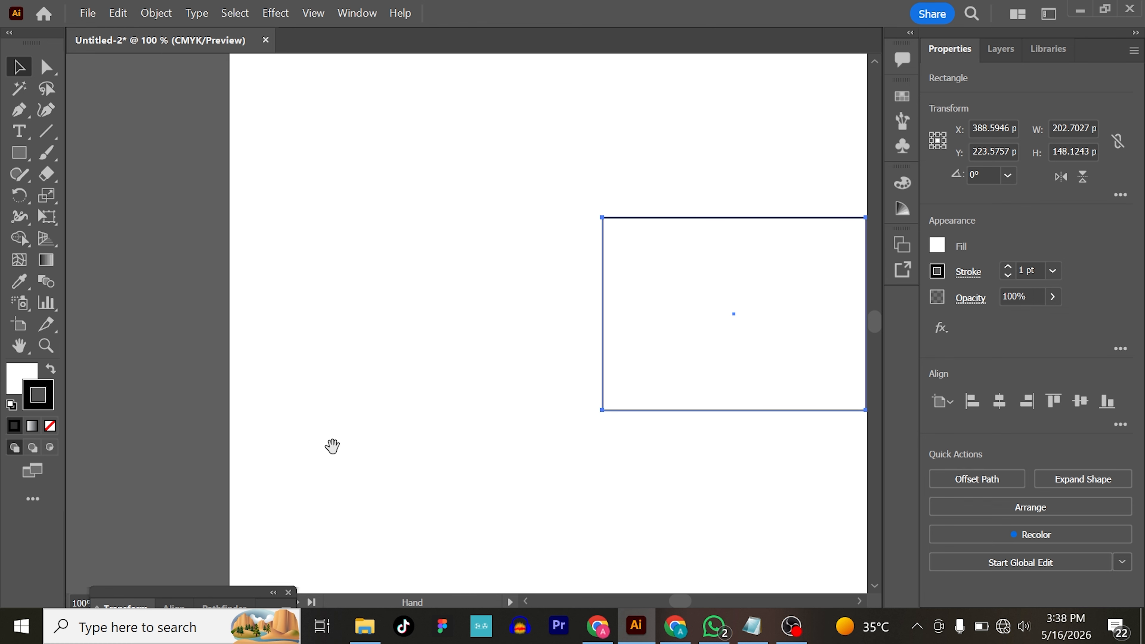
{"action": "key", "text": "space"}
{"action": "left_click_drag", "start_coordinate": [466, 460], "coordinate": [190, 460]}
{"action": "key", "text": "space"}
{"action": "left_click_drag", "start_coordinate": [559, 461], "coordinate": [534, 458]}
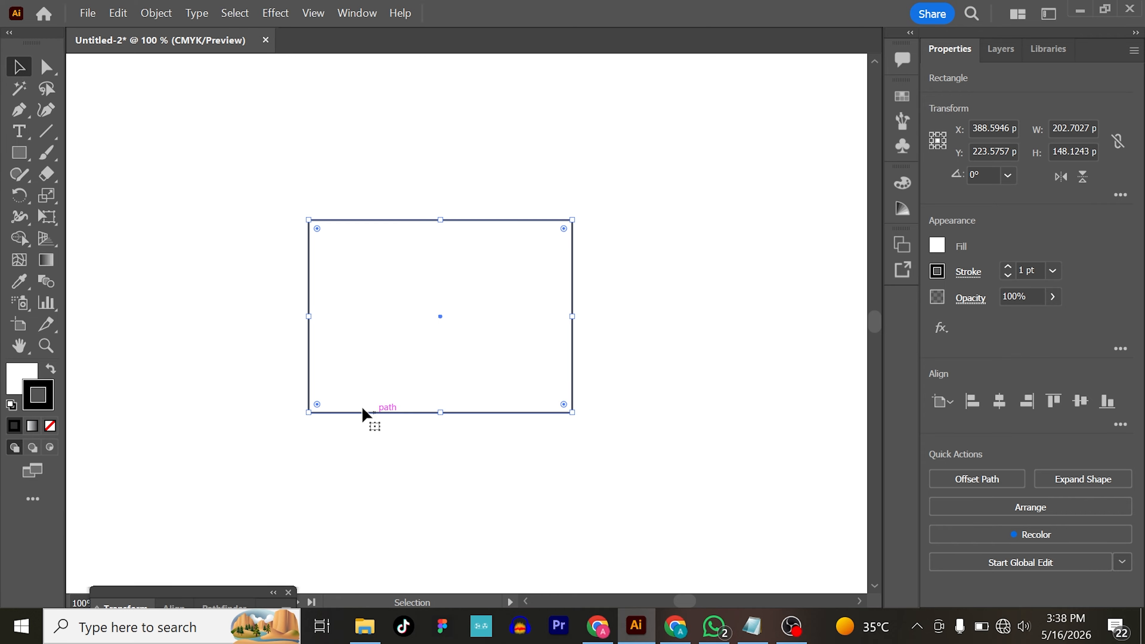
Use the temporary Hand tool to shift the canvas right and up from the Selection tool.
{"action": "key", "text": "space"}
{"action": "left_click_drag", "start_coordinate": [350, 406], "coordinate": [401, 405]}
{"action": "key", "text": "space"}
{"action": "key", "text": "space"}
{"action": "left_click_drag", "start_coordinate": [411, 458], "coordinate": [422, 381]}
{"action": "key", "text": "space"}
{"action": "left_click_drag", "start_coordinate": [413, 447], "coordinate": [413, 439]}
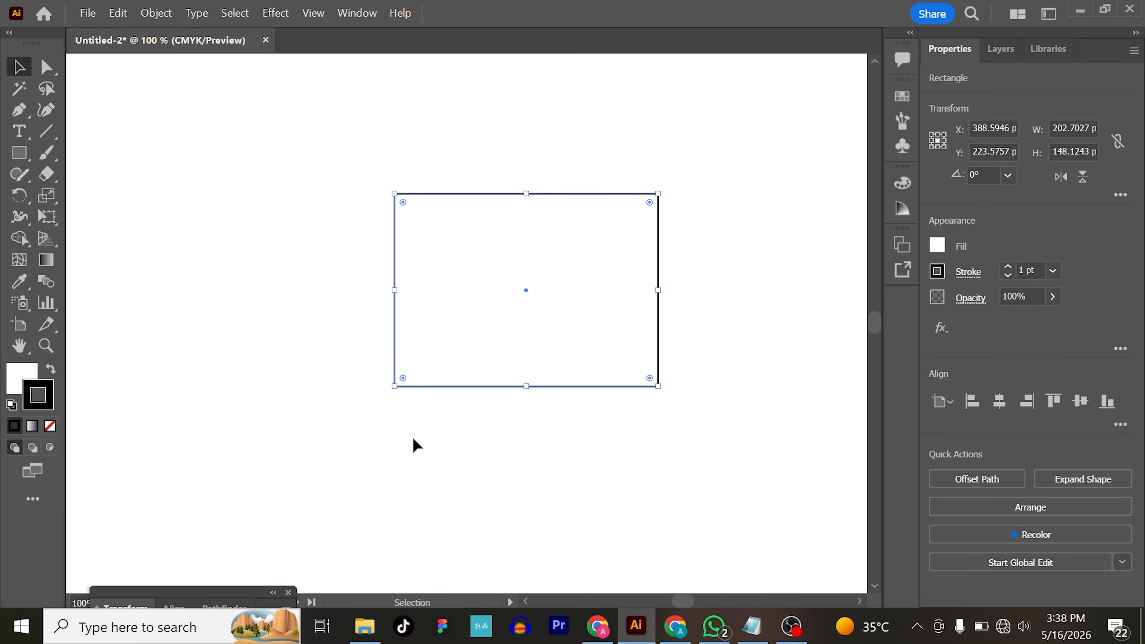
Pan the canvas down and right with the regular Hand tool, and switch back to the Selection tool.
{"action": "left_click", "coordinate": [19, 346]}
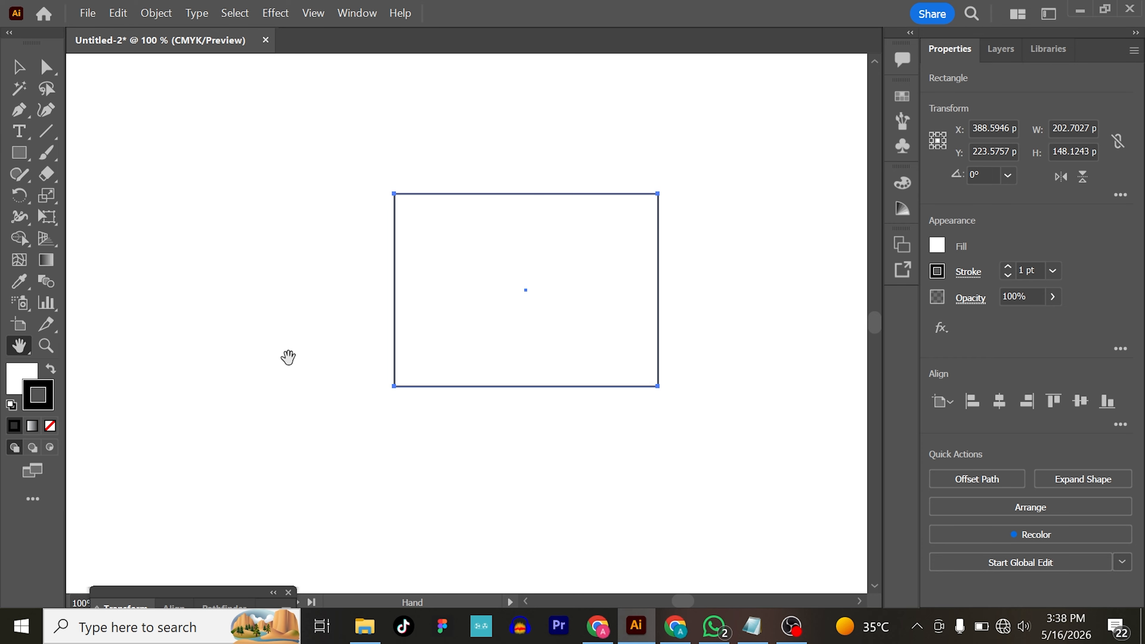
{"action": "left_click_drag", "start_coordinate": [289, 357], "coordinate": [334, 396]}
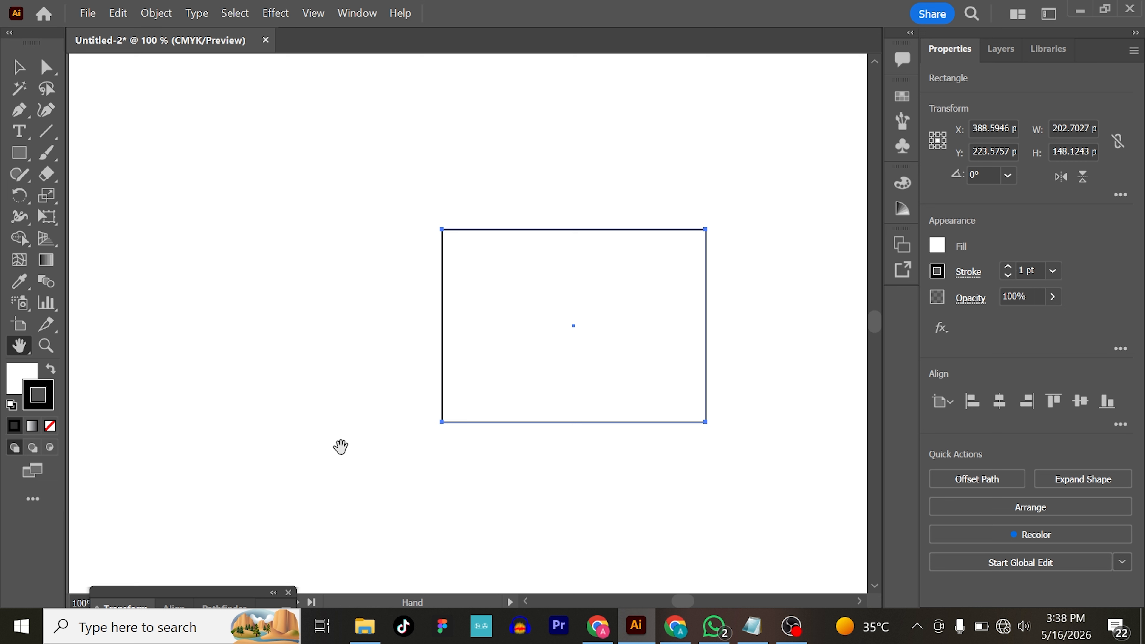
{"action": "key", "text": "v"}
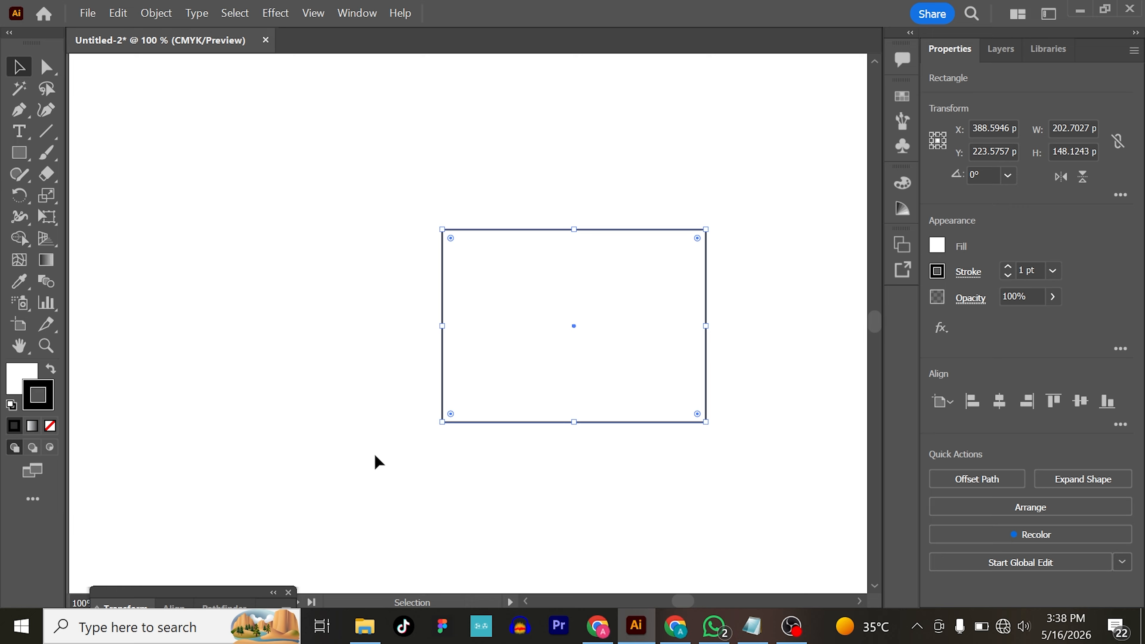
Pan with the temporary Hand tool until the artboard's top-left corner is in view.
{"action": "key", "text": "space"}
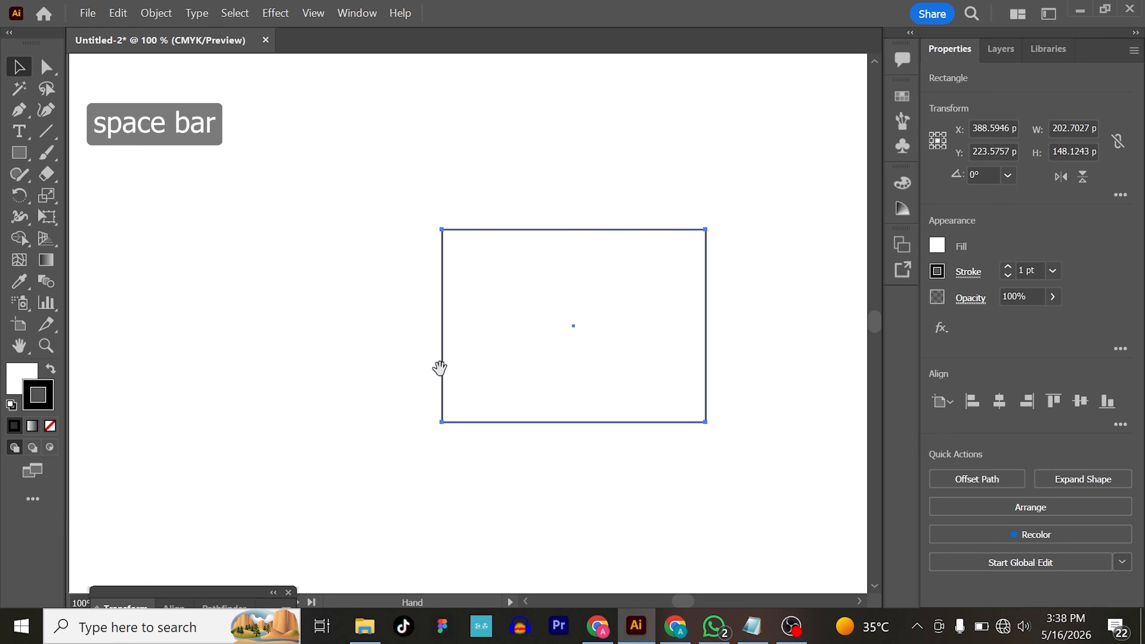
{"action": "mouse_move", "coordinate": [457, 366]}
{"action": "left_mouse_down"}
{"action": "mouse_move", "coordinate": [412, 392]}
{"action": "mouse_move", "coordinate": [496, 351]}
{"action": "mouse_move", "coordinate": [430, 396]}
{"action": "mouse_move", "coordinate": [468, 340]}
{"action": "mouse_move", "coordinate": [450, 361]}
{"action": "mouse_move", "coordinate": [475, 427]}
{"action": "mouse_move", "coordinate": [475, 364]}
{"action": "left_mouse_up"}
{"action": "left_click_drag", "start_coordinate": [471, 458], "coordinate": [496, 389]}
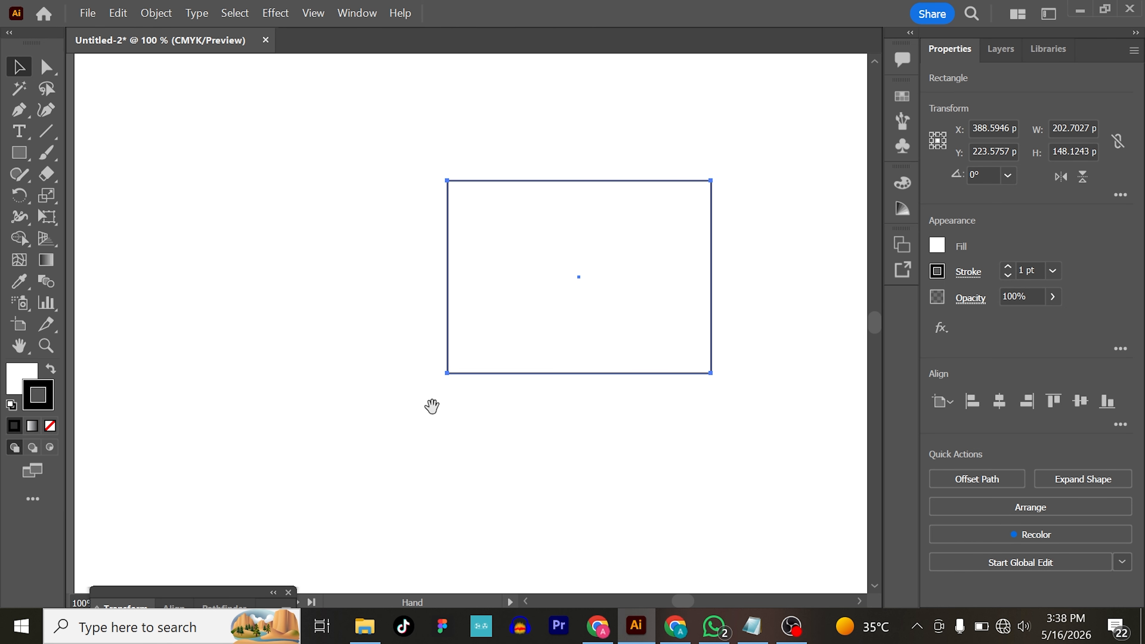
{"action": "left_click_drag", "start_coordinate": [432, 404], "coordinate": [504, 425]}
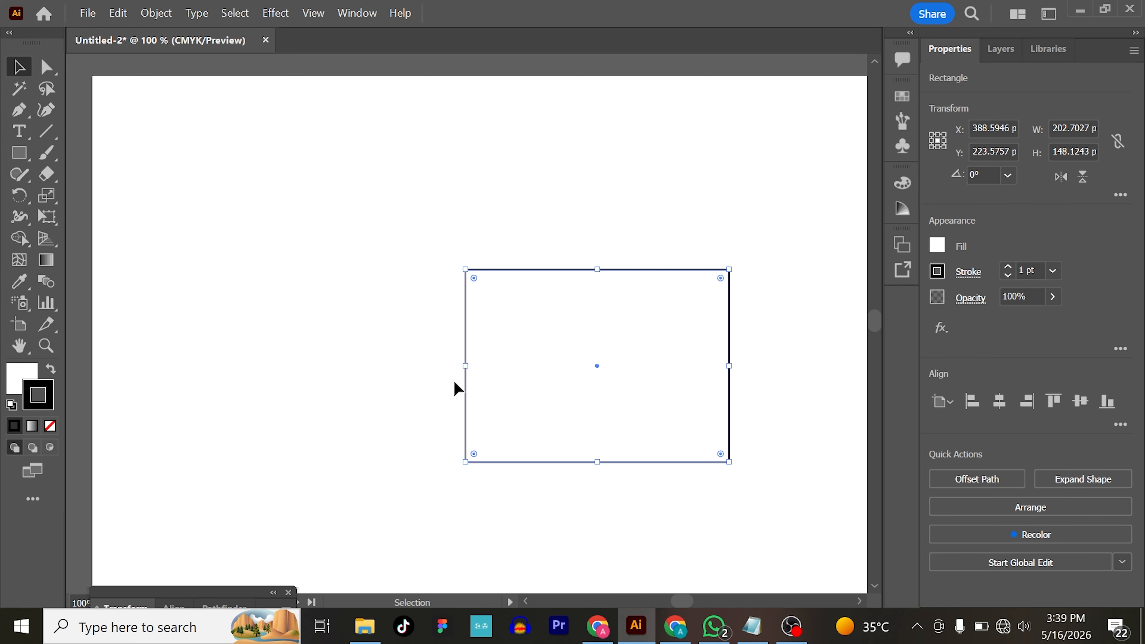
Deselect the rectangle and zoom out to 50% around it.
{"action": "left_click", "coordinate": [448, 434]}
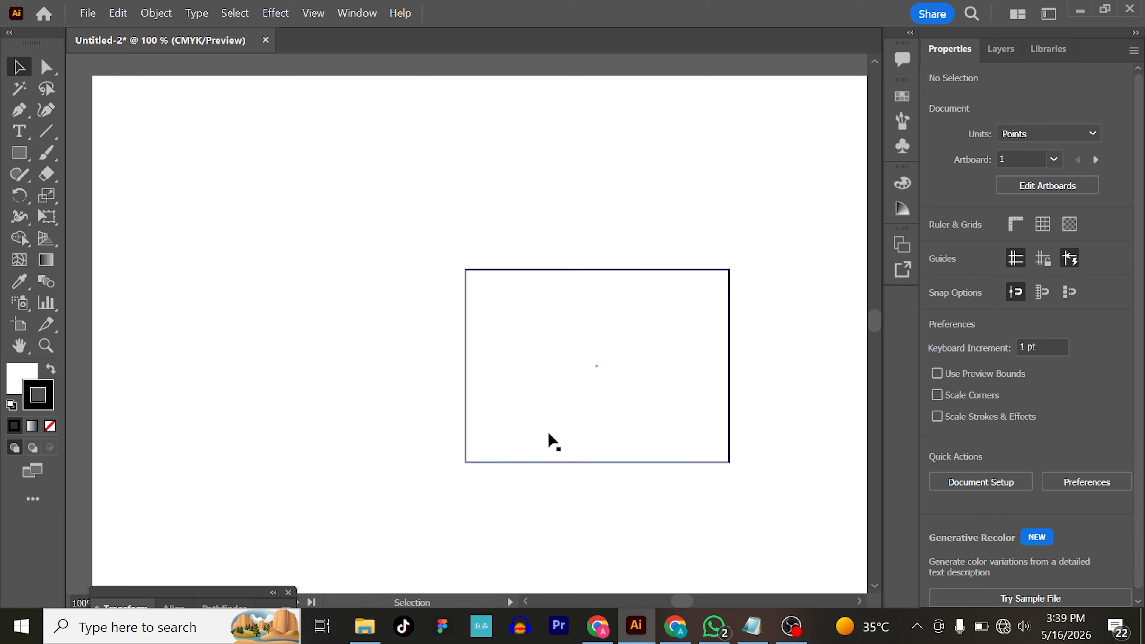
{"action": "left_click_drag", "start_coordinate": [547, 435], "coordinate": [497, 480]}
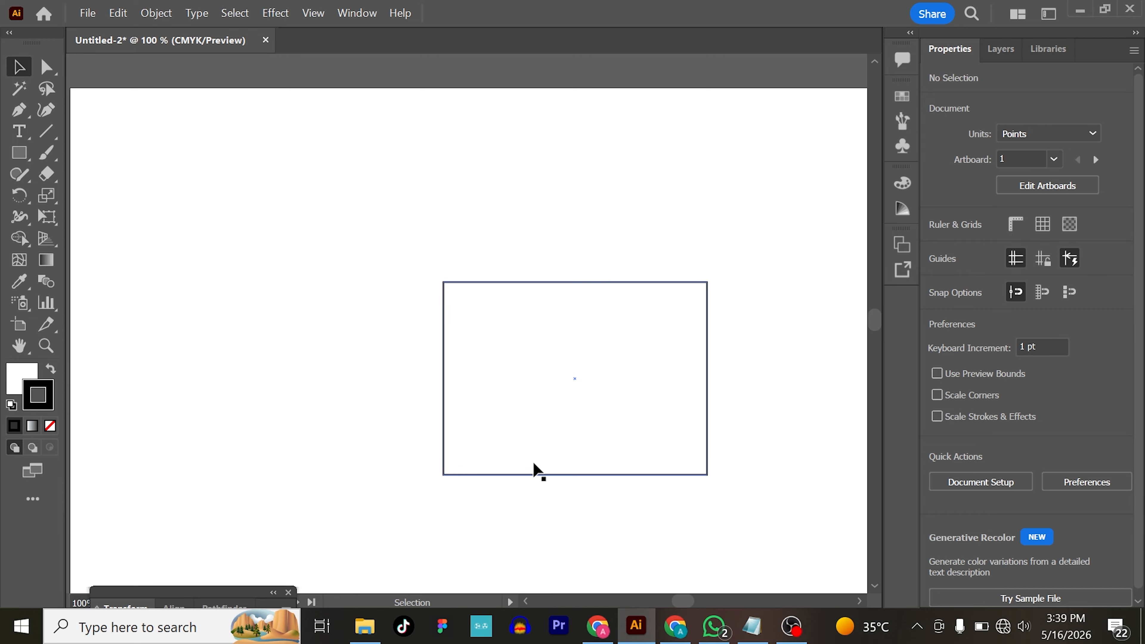
{"action": "left_click_drag", "start_coordinate": [545, 450], "coordinate": [539, 478]}
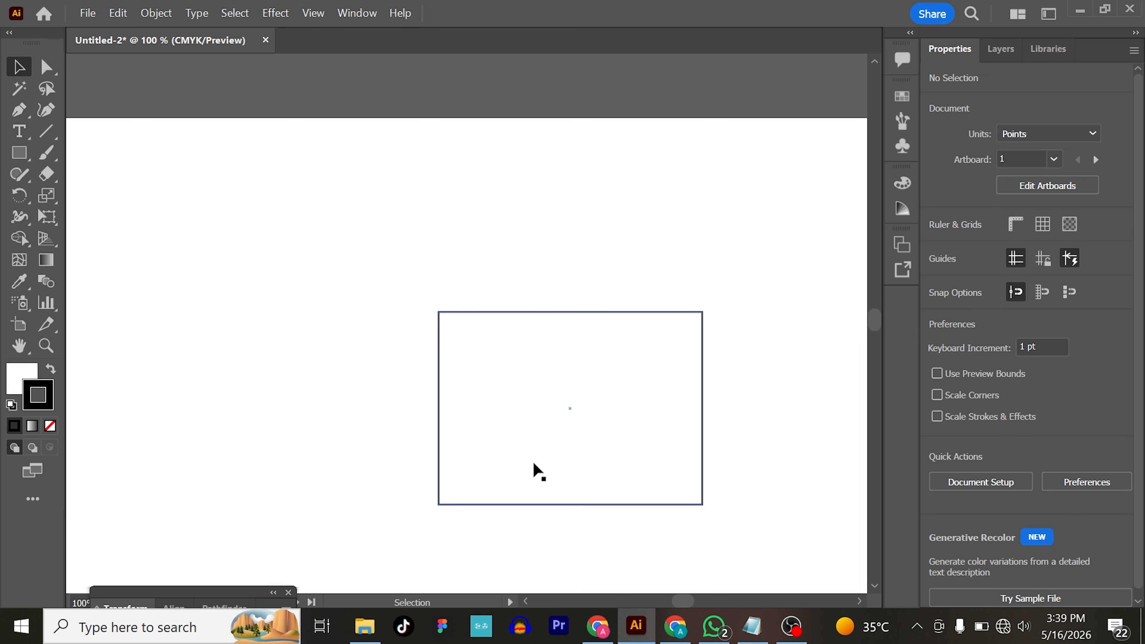
{"action": "scroll", "coordinate": [533, 465], "scroll_direction": "down", "scroll_amount": 2, "text": "alt"}
{"action": "scroll", "coordinate": [528, 465], "scroll_direction": "down", "scroll_amount": 2}
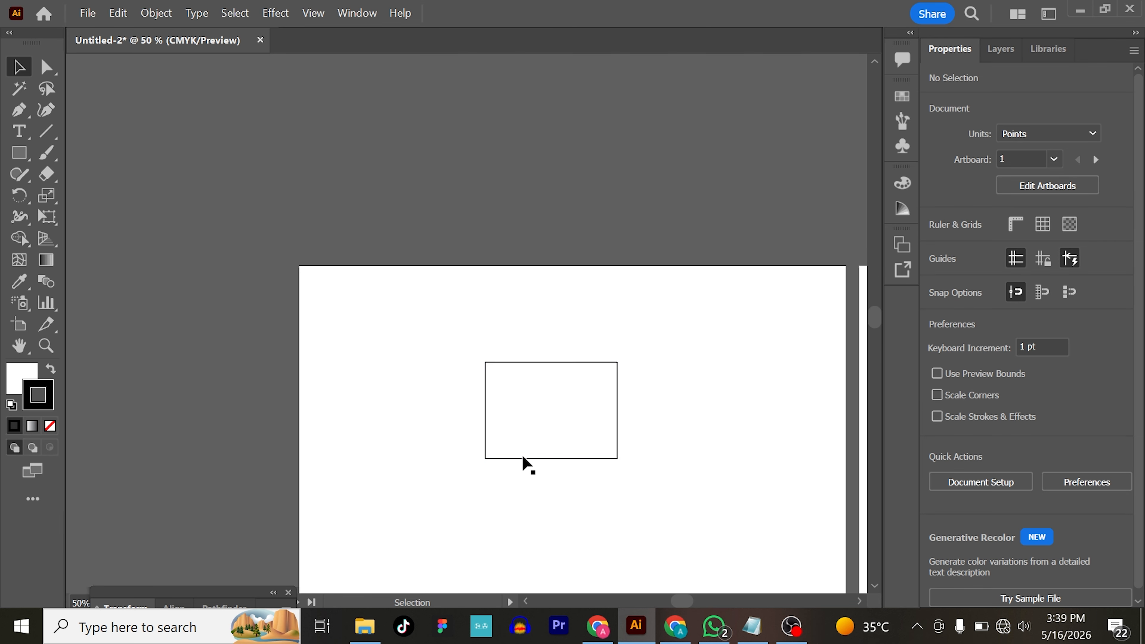
Pan the first artboard further into view with the temporary Hand tool, and fit that artboard in the window.
{"action": "scroll", "coordinate": [523, 454], "scroll_direction": "down", "scroll_amount": 6}
{"action": "key", "text": "space"}
{"action": "left_click_drag", "start_coordinate": [526, 452], "coordinate": [484, 391]}
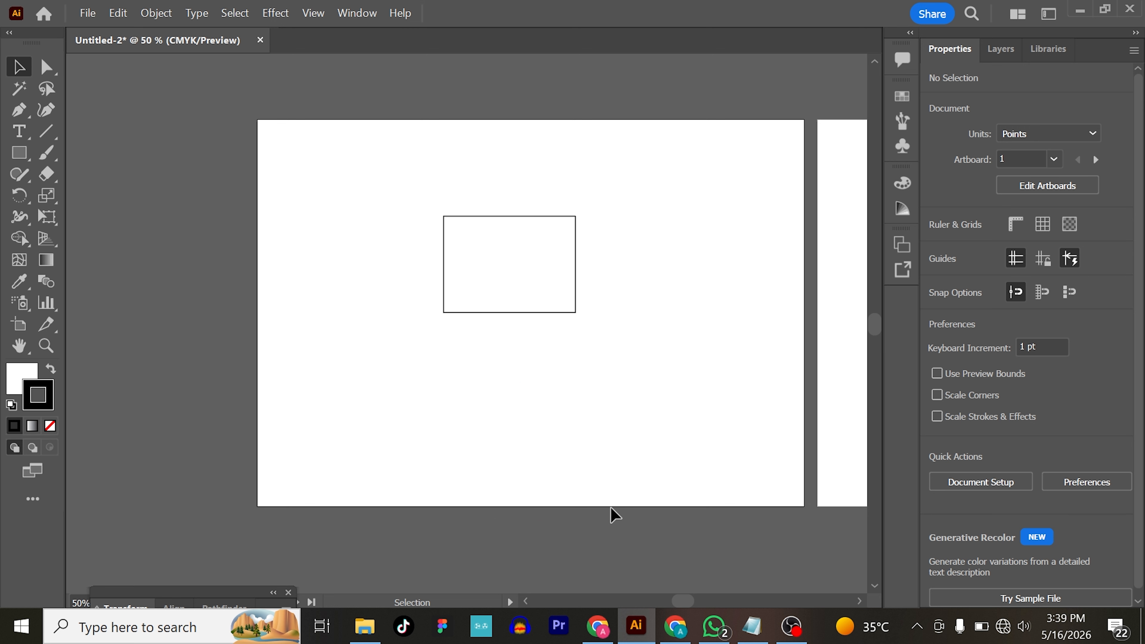
{"action": "key", "text": "ctrl+0"}
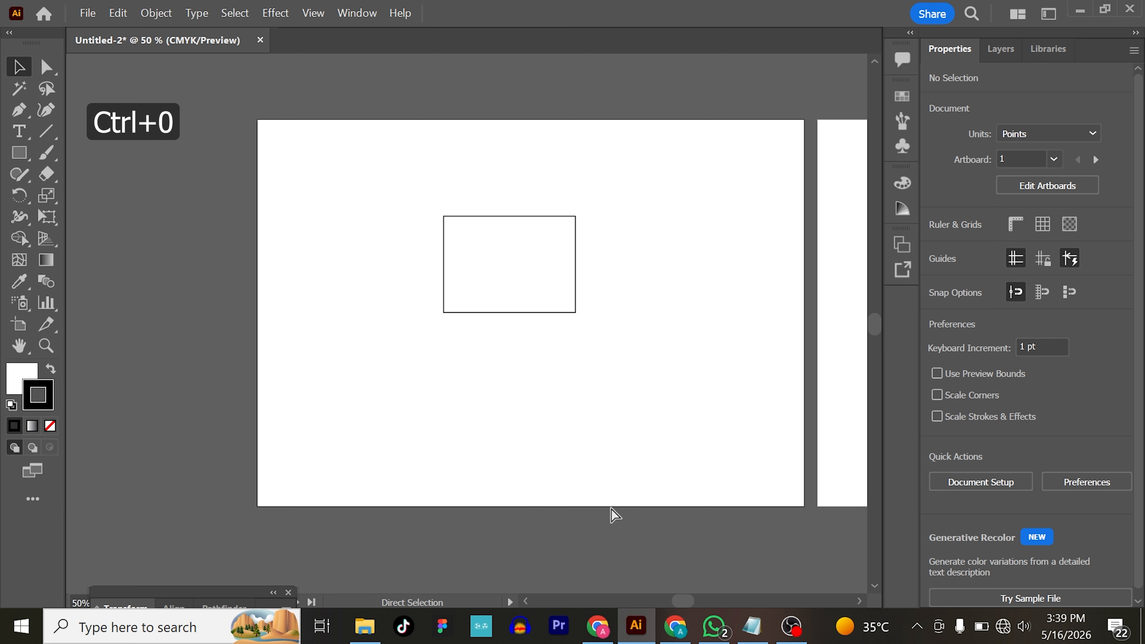
{"action": "key", "text": "ctrl+0"}
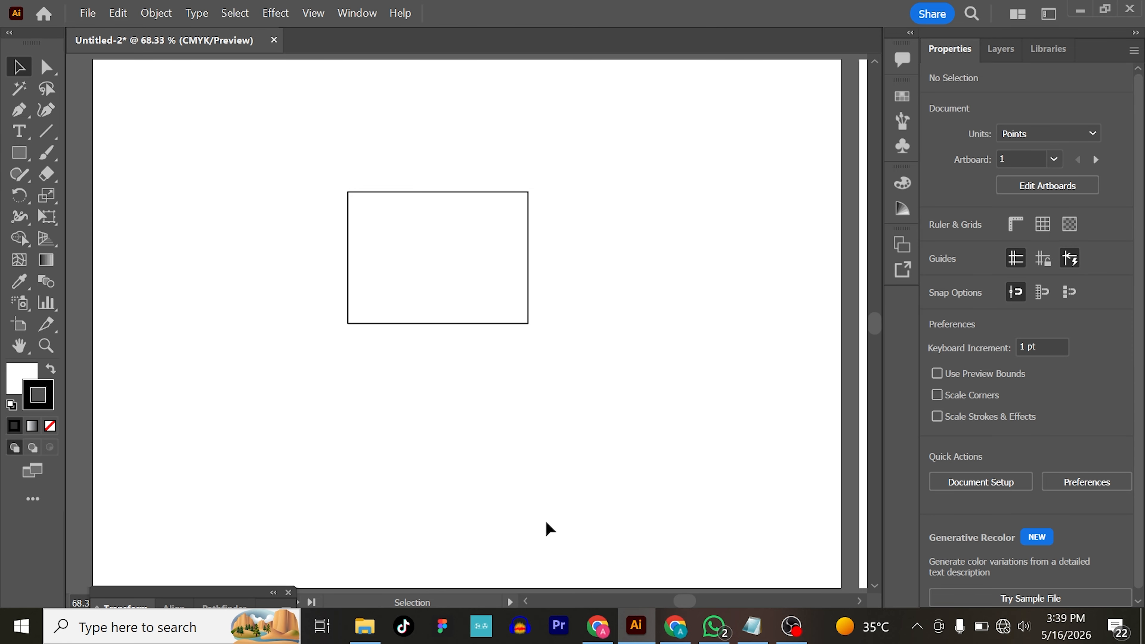
Fit all artboards in the window and shift the view slightly sideways.
{"action": "key", "text": "ctrl+alt+0"}
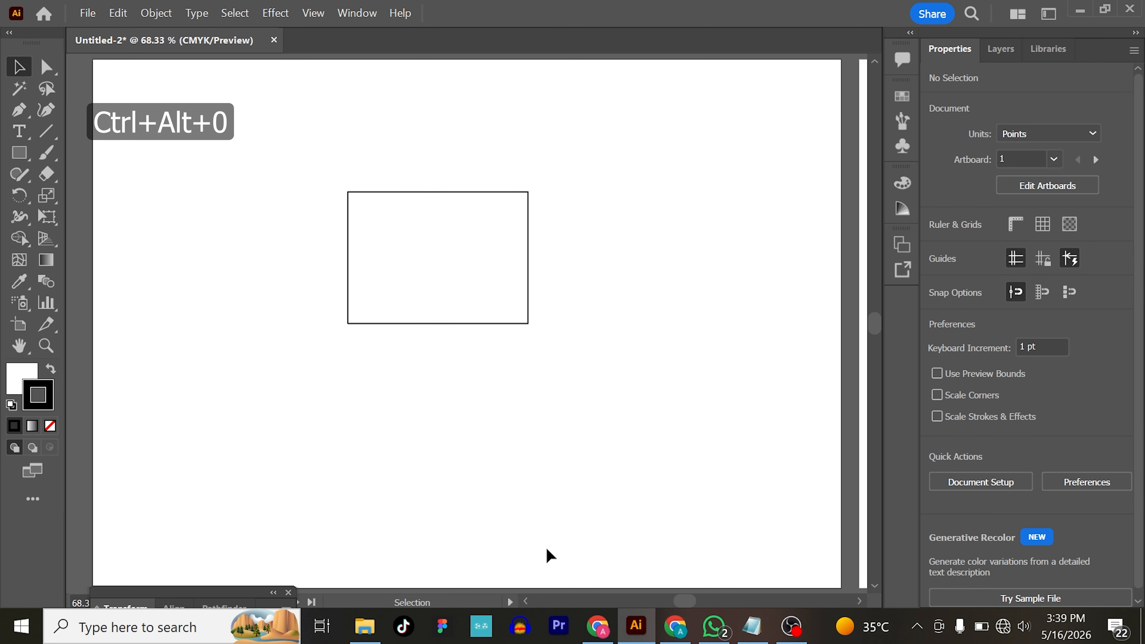
{"action": "key", "text": "ctrl+alt"}
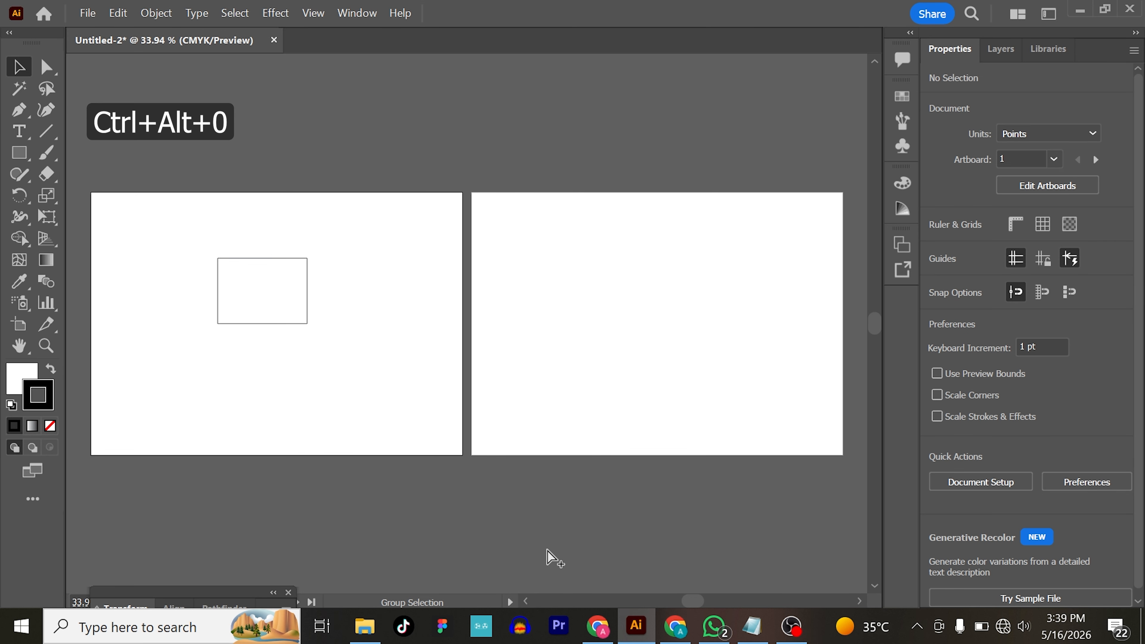
{"action": "key", "text": "ctrl+alt+0"}
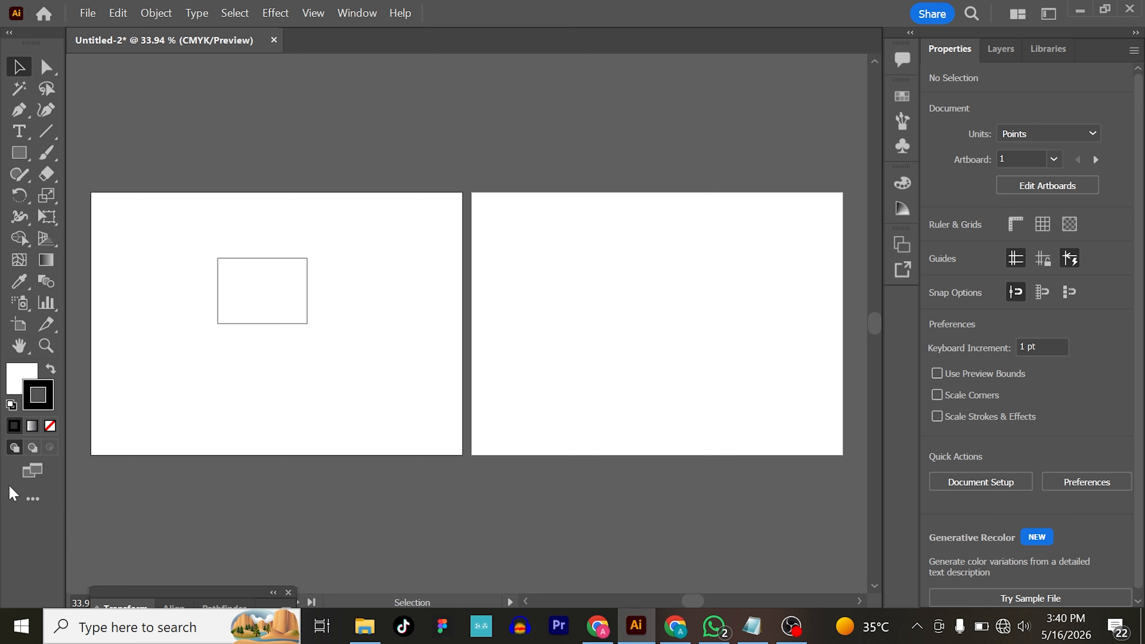
{"action": "scroll", "coordinate": [221, 381], "scroll_direction": "left", "scroll_amount": 1}
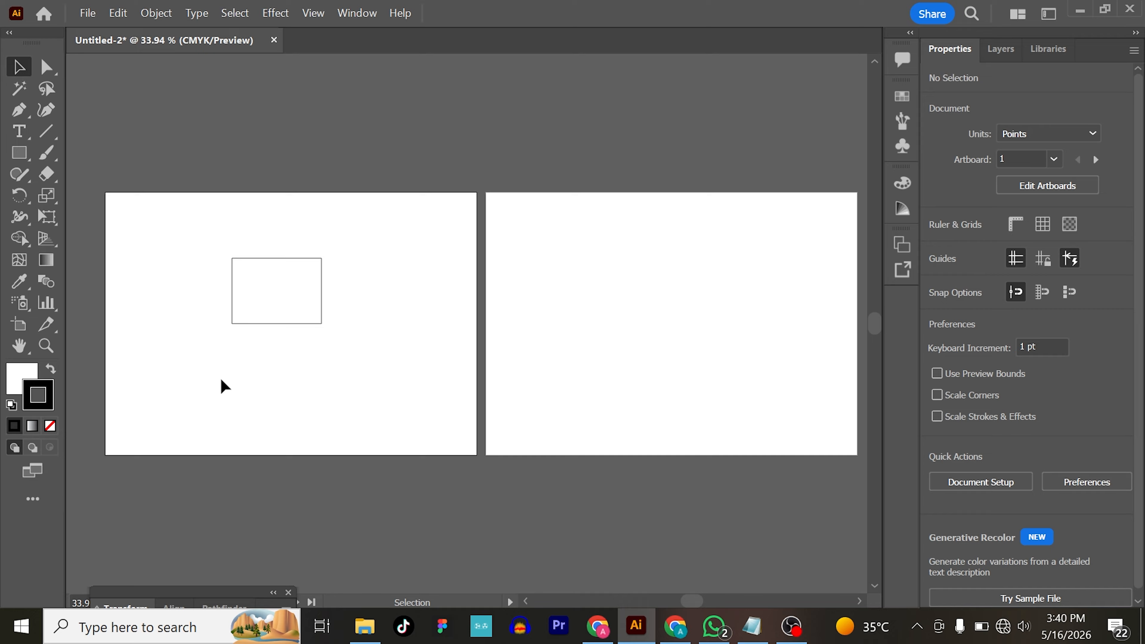
Draw three rectangles around the existing one on the first artboard, about 111 × 97 pt, 147 × 120 pt and 138 × 106 pt.
{"action": "key", "text": "r"}
{"action": "key", "text": "m"}
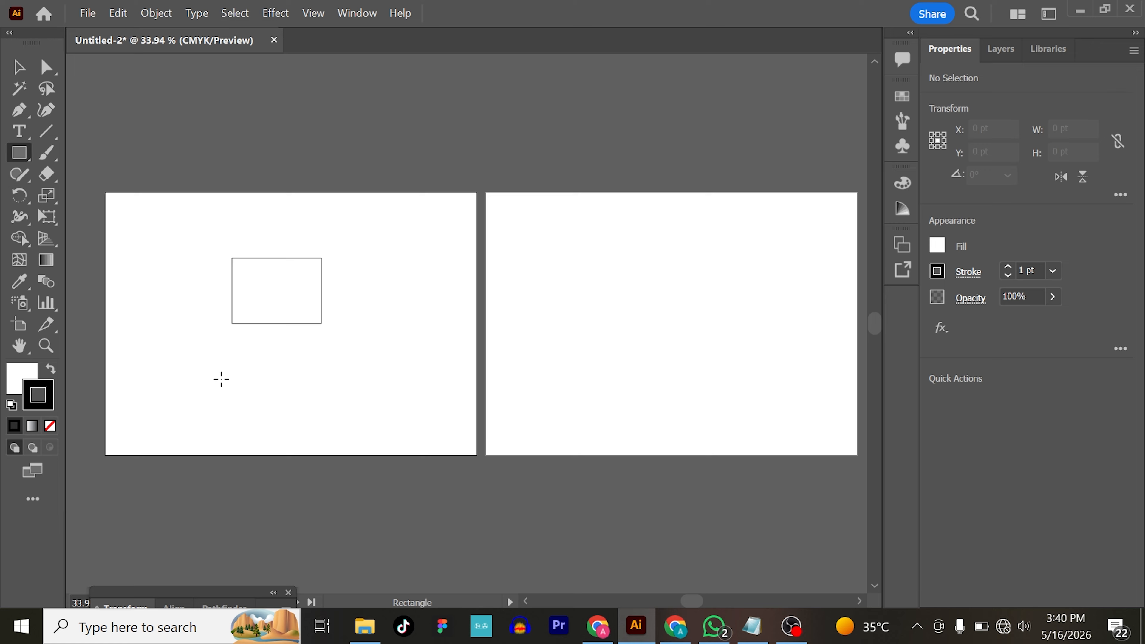
{"action": "left_click_drag", "start_coordinate": [190, 328], "coordinate": [240, 371]}
{"action": "left_click_drag", "start_coordinate": [308, 354], "coordinate": [374, 407]}
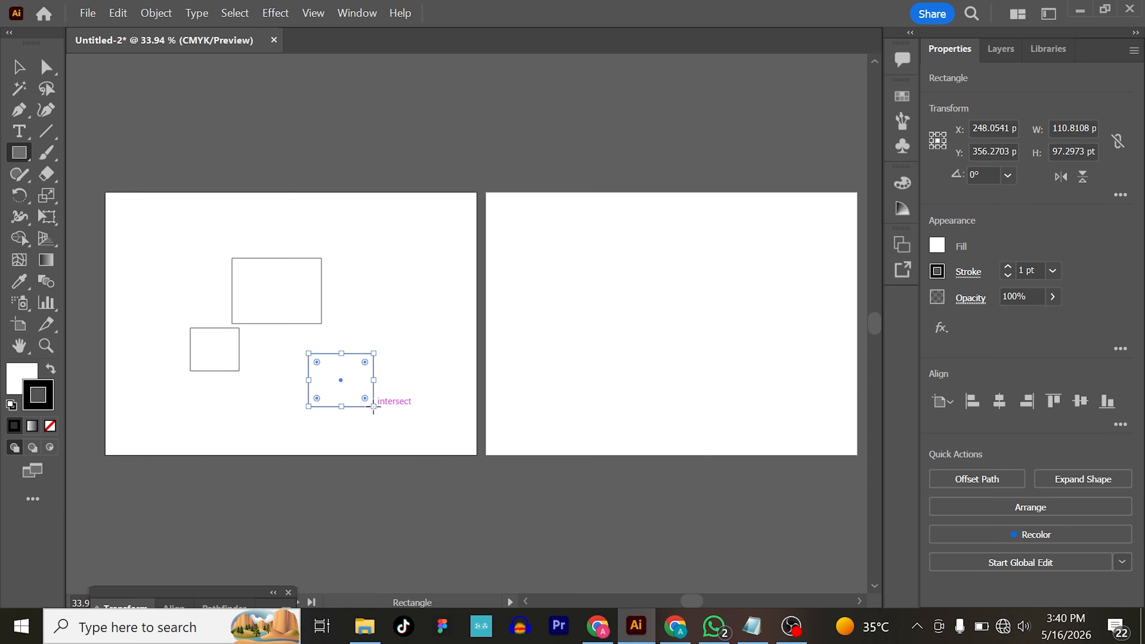
{"action": "left_click_drag", "start_coordinate": [367, 291], "coordinate": [429, 337]}
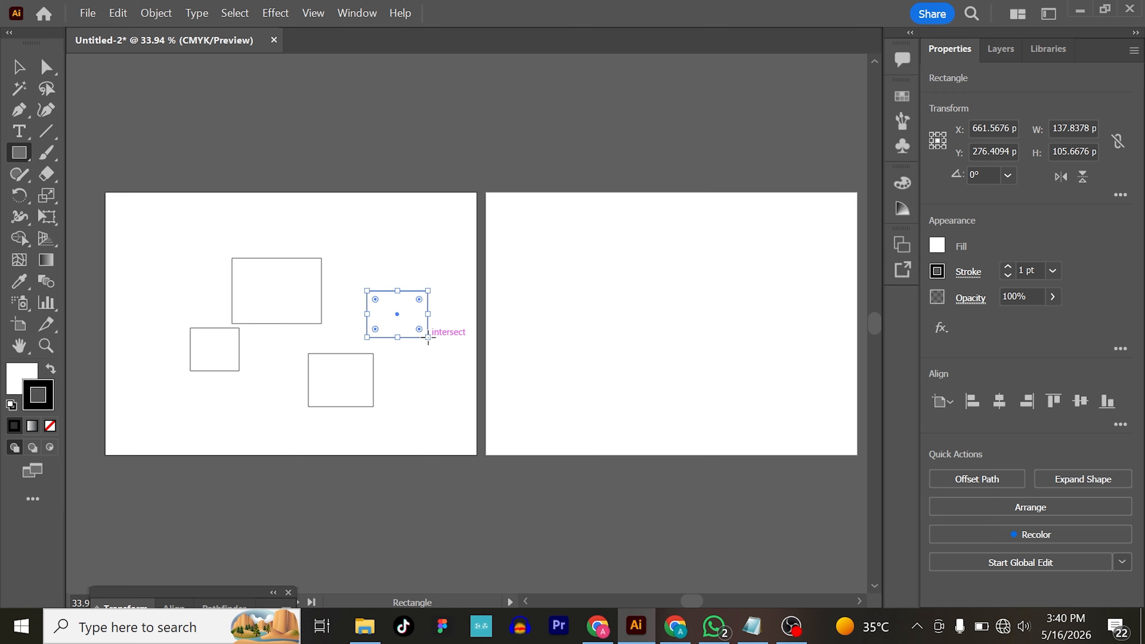
Undo the three newly drawn rectangles one after another.
{"action": "key", "text": "ctrl+z"}
{"action": "key", "text": "ctrl+z"}
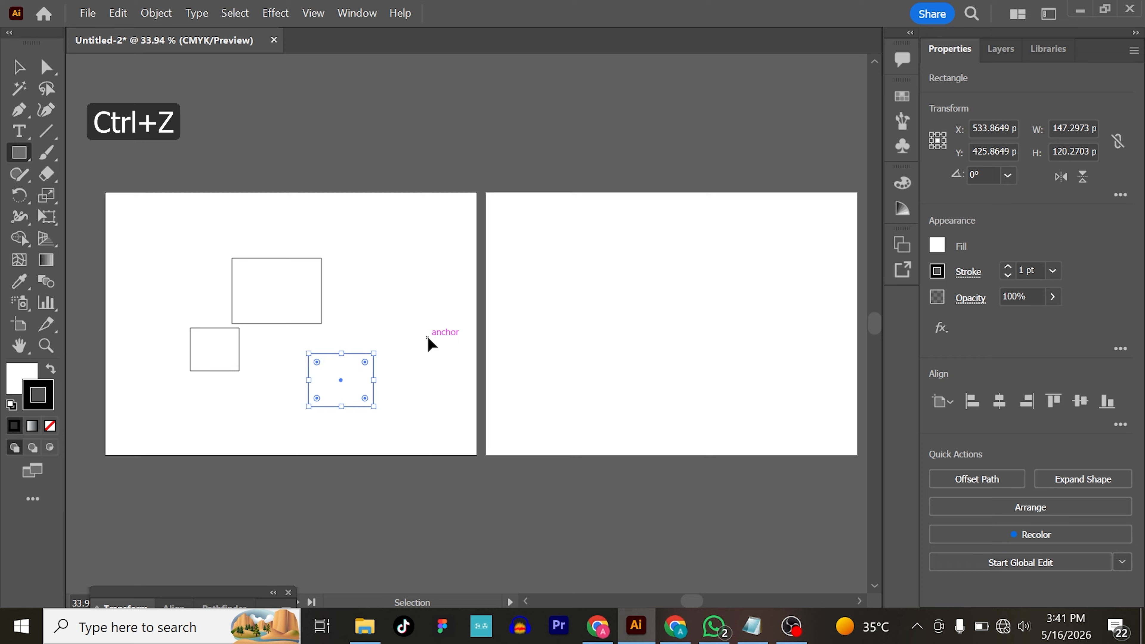
{"action": "key", "text": "ctrl+z"}
{"action": "key", "text": "ctrl+z"}
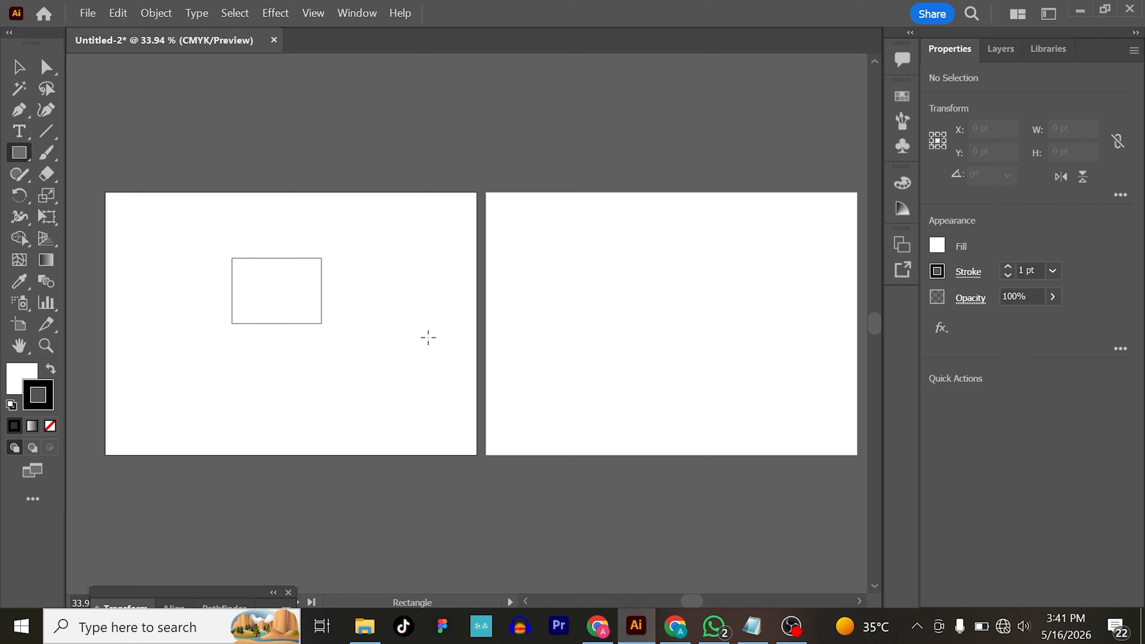
Redo the three rectangles, and undo the last one and put it back at about 138 × 106 pt.
{"action": "key", "text": "ctrl+shift+z"}
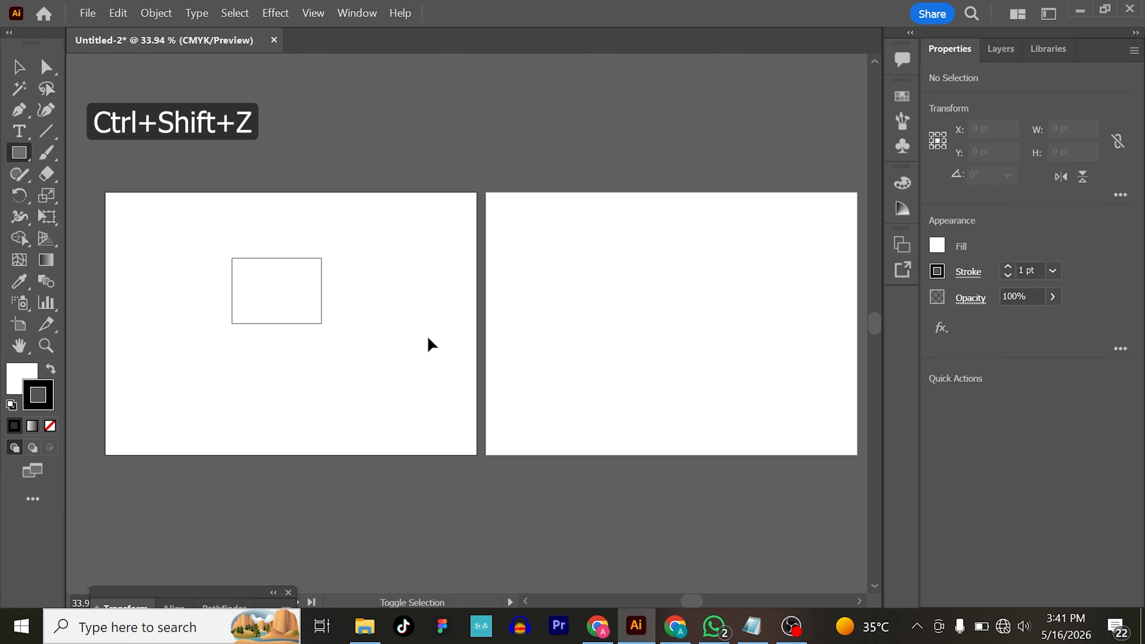
{"action": "key", "text": "ctrl+shift+z"}
{"action": "key", "text": "ctrl+shift+z"}
{"action": "key", "text": "ctrl+shift+z"}
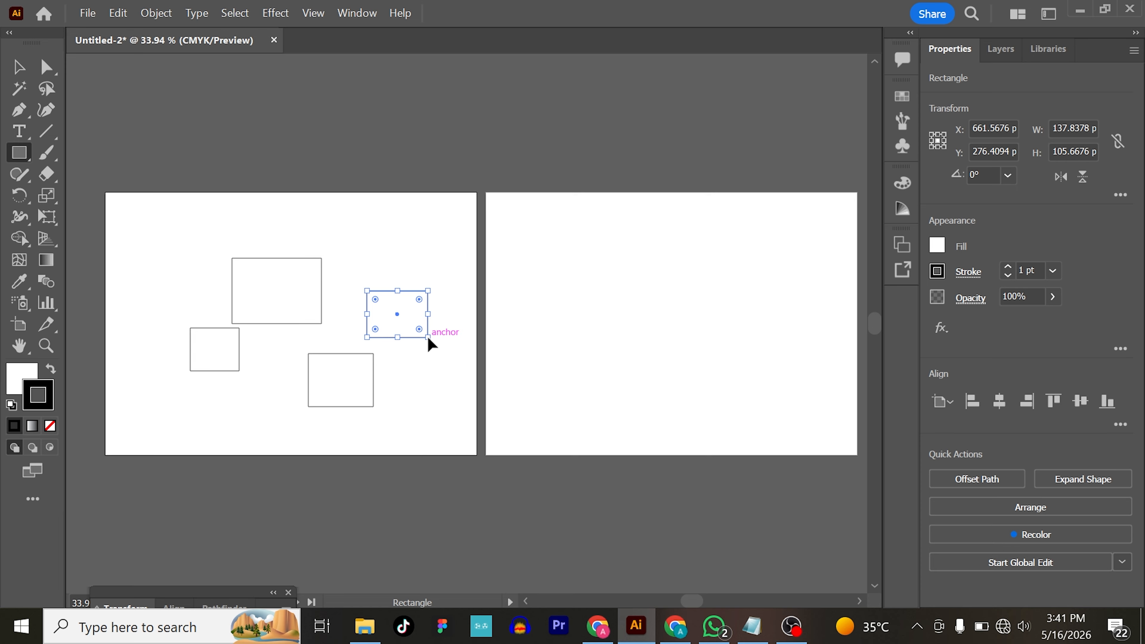
{"action": "key", "text": "ctrl+z"}
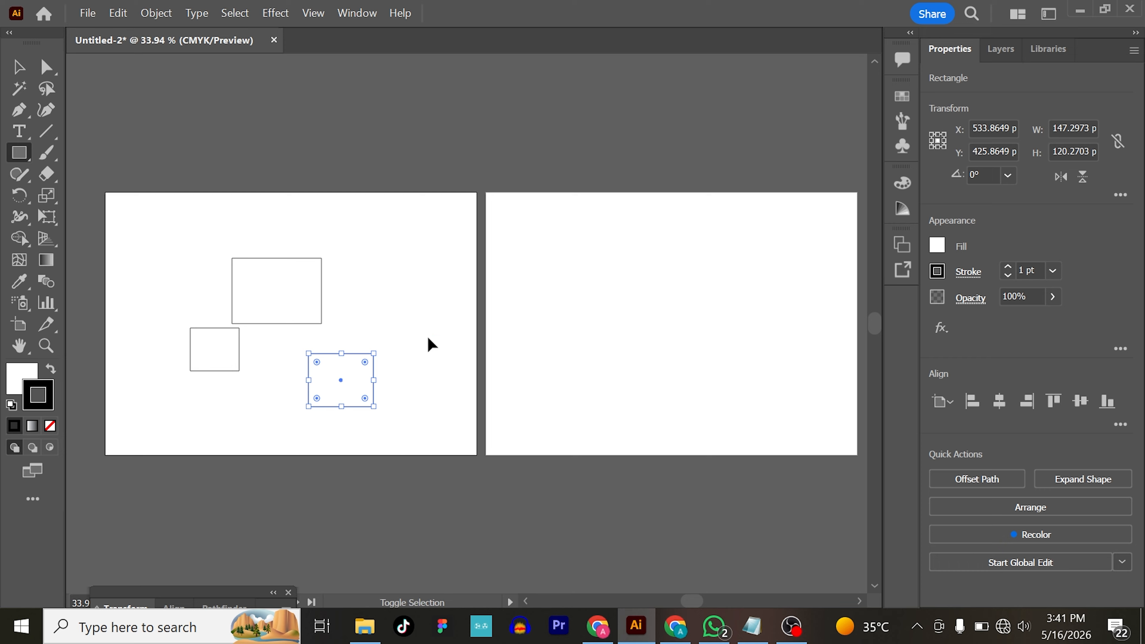
{"action": "left_click_drag", "start_coordinate": [366, 291], "coordinate": [429, 337]}
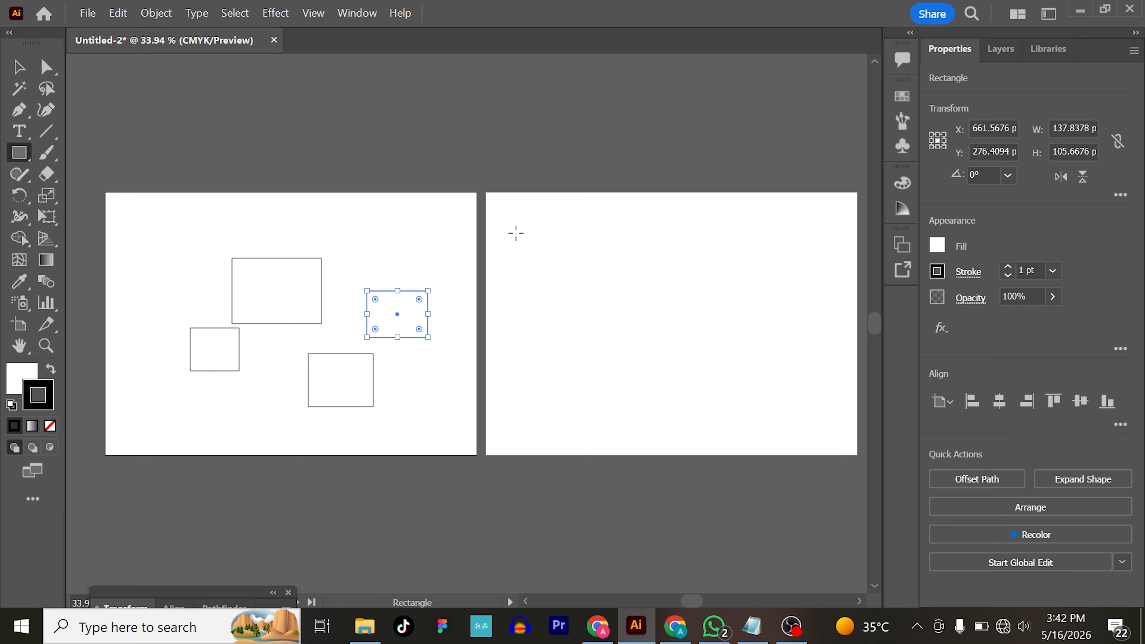
Draw a rectangle of about 220 × 141 pt in the upper-left area of the second artboard and fill it with red FC0000.
{"action": "left_click_drag", "start_coordinate": [516, 233], "coordinate": [614, 296]}
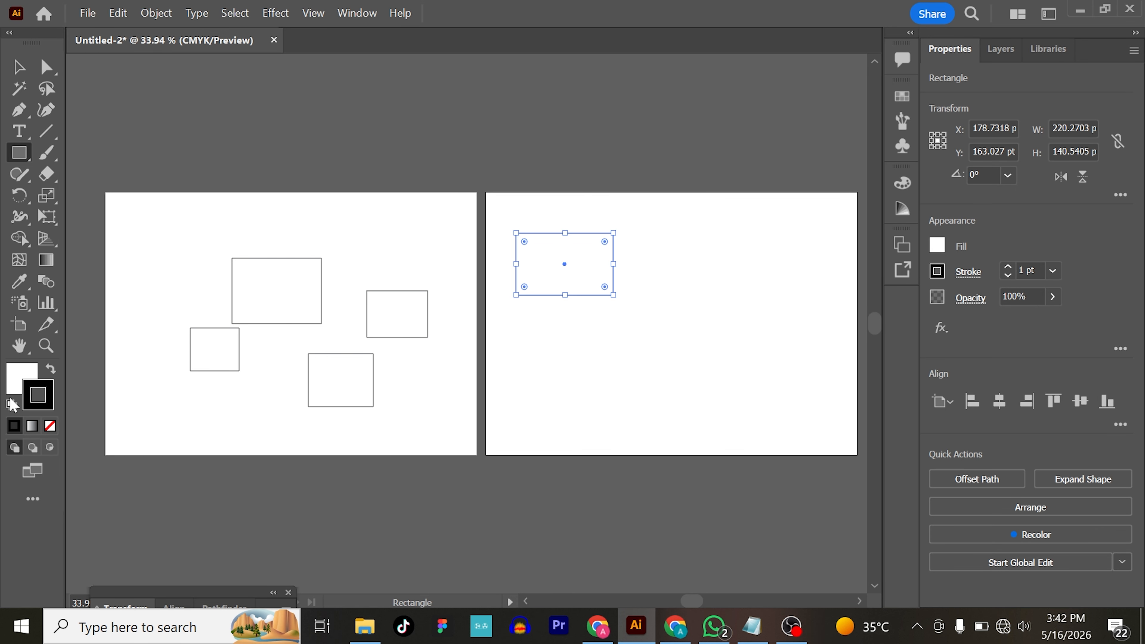
{"action": "left_click", "coordinate": [16, 387]}
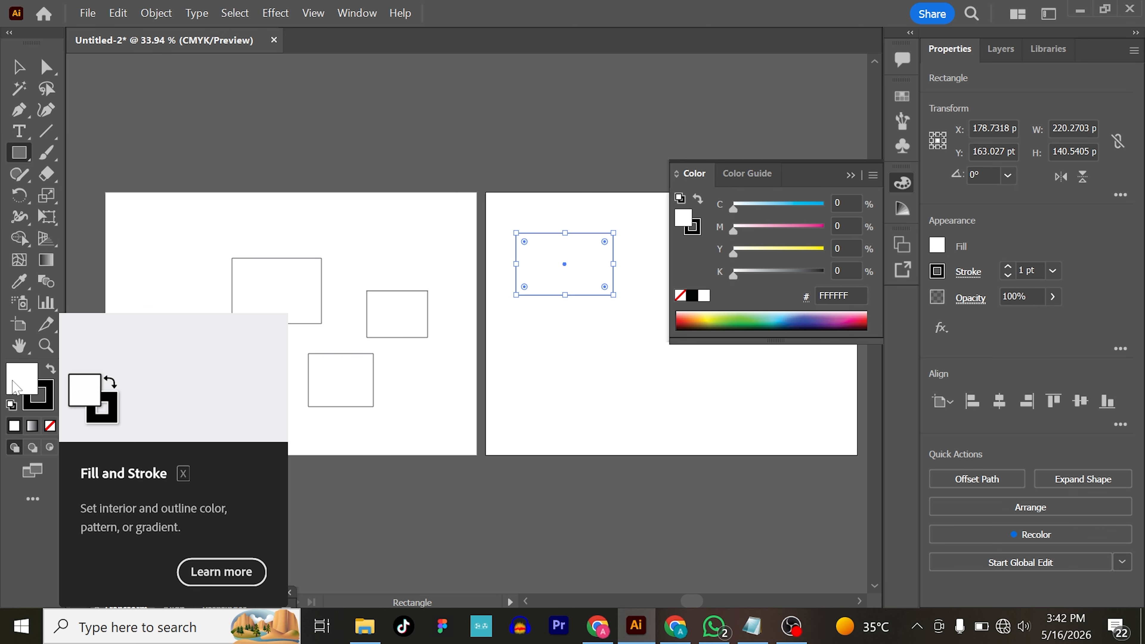
{"action": "double_click", "coordinate": [16, 387]}
{"action": "left_click_drag", "start_coordinate": [507, 214], "coordinate": [645, 196]}
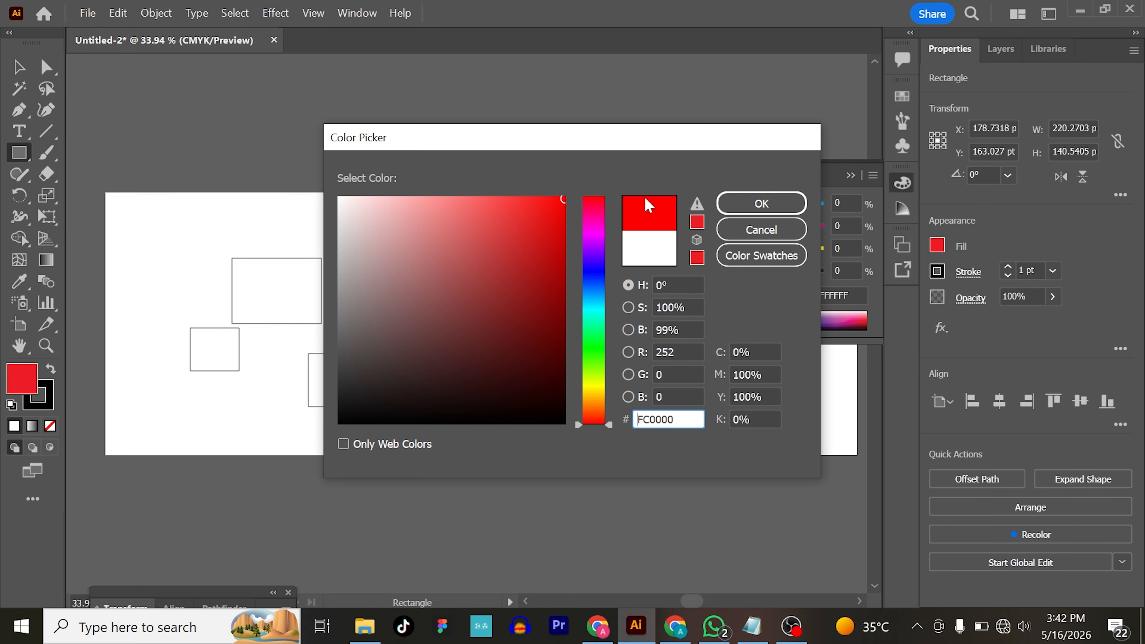
{"action": "left_click", "coordinate": [753, 209]}
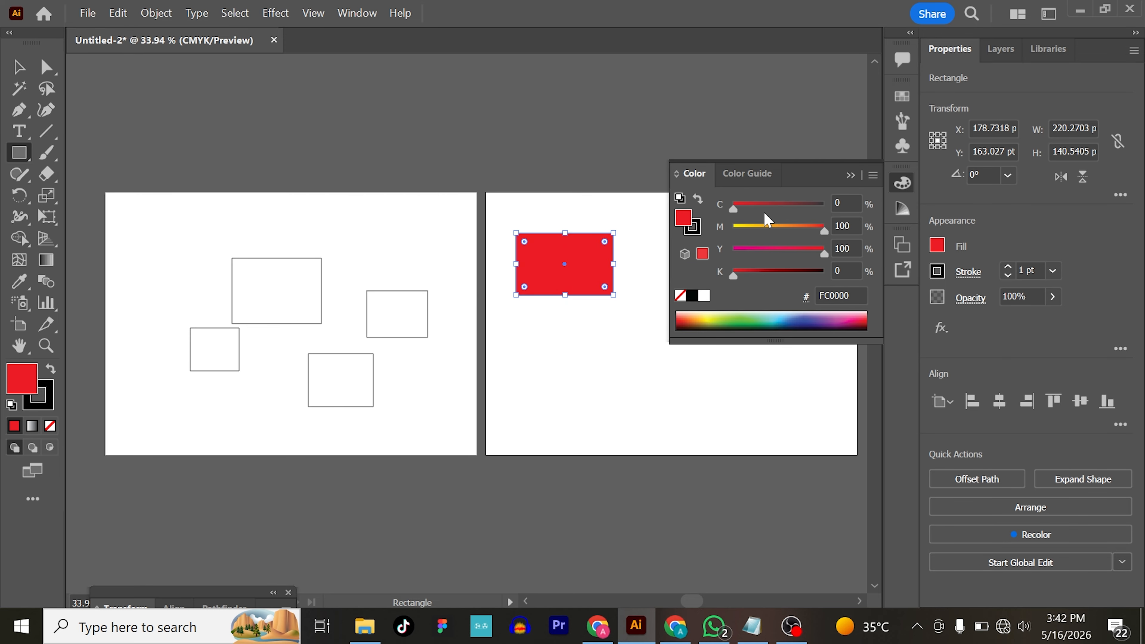
{"action": "left_click", "coordinate": [856, 177]}
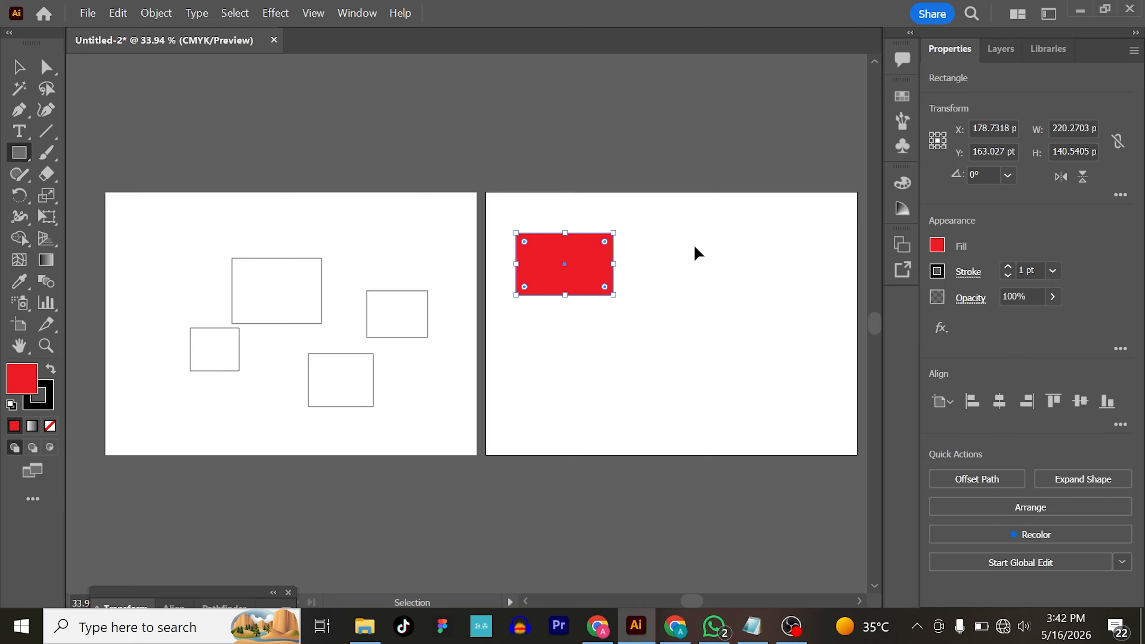
Reset the red rectangle to the default fill and stroke, and undo and redo the change until the red fill is restored.
{"action": "key", "text": "d"}
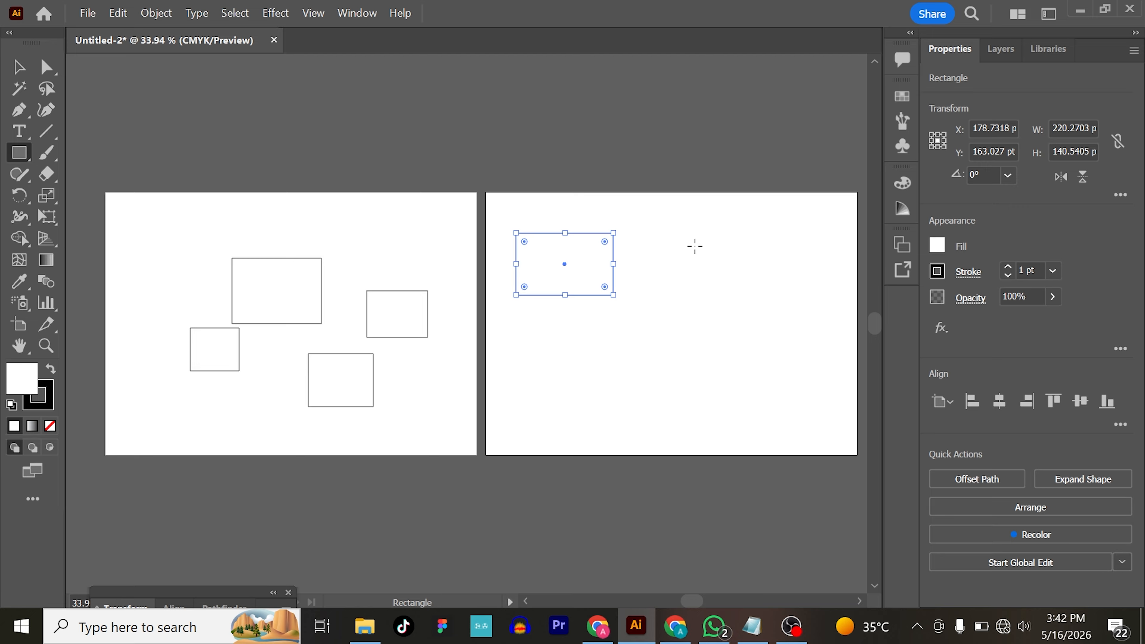
{"action": "key", "text": "ctrl+z"}
{"action": "key", "text": "ctrl+shift+z"}
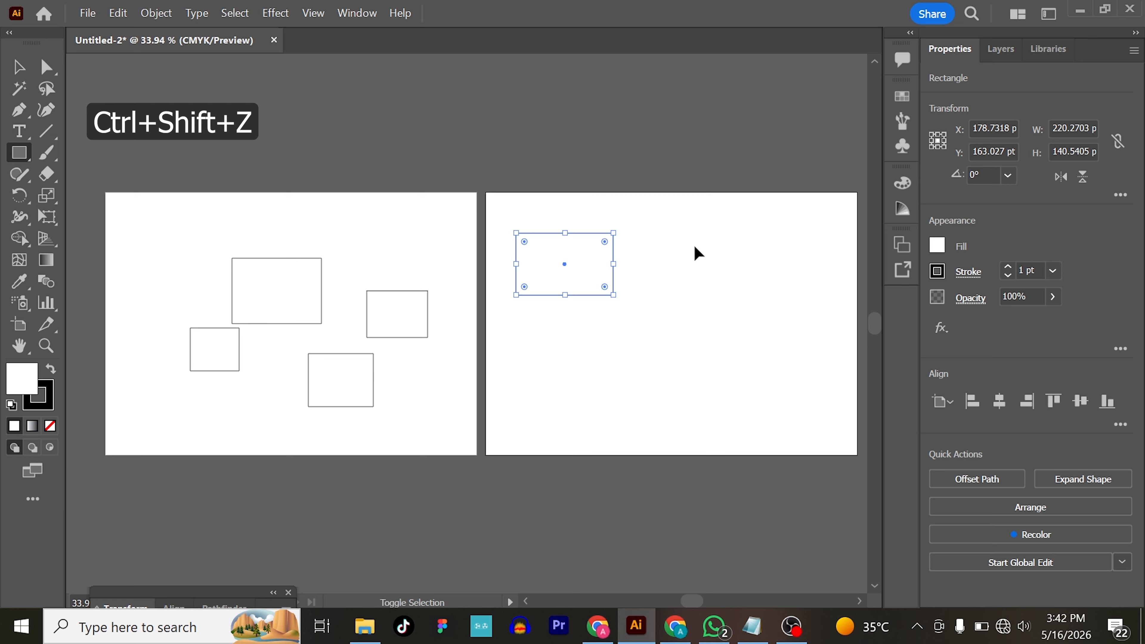
{"action": "key", "text": "ctrl+shift+z"}
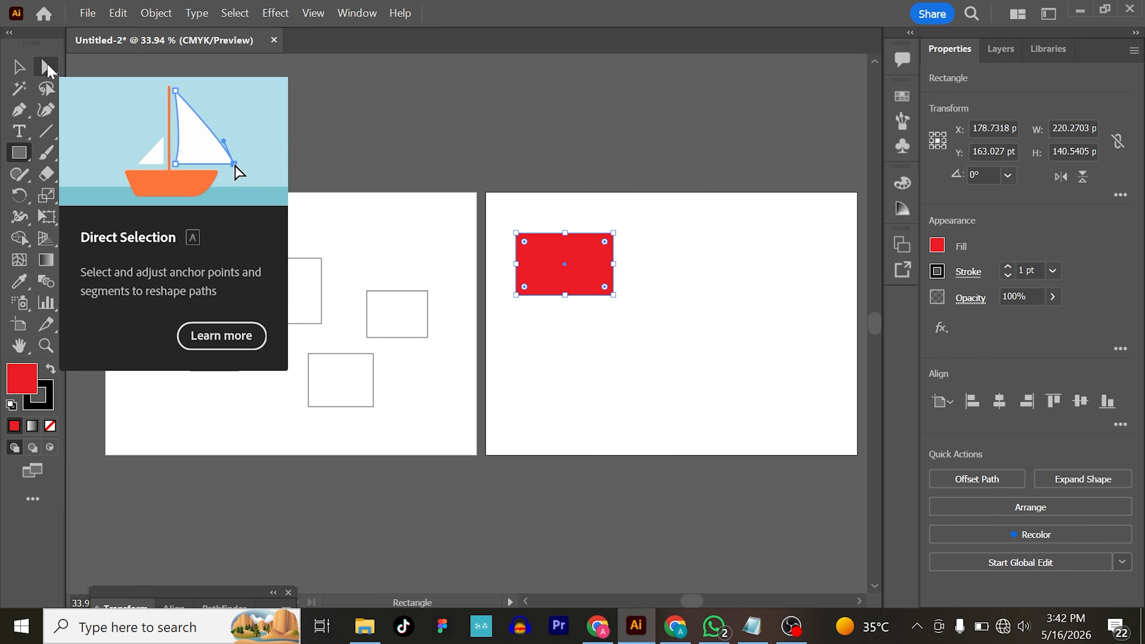
Move the upper rectangle on the first artboard as a whole to about X 443 pt, Y 195 pt with the Selection tool.
{"action": "left_click", "coordinate": [47, 64]}
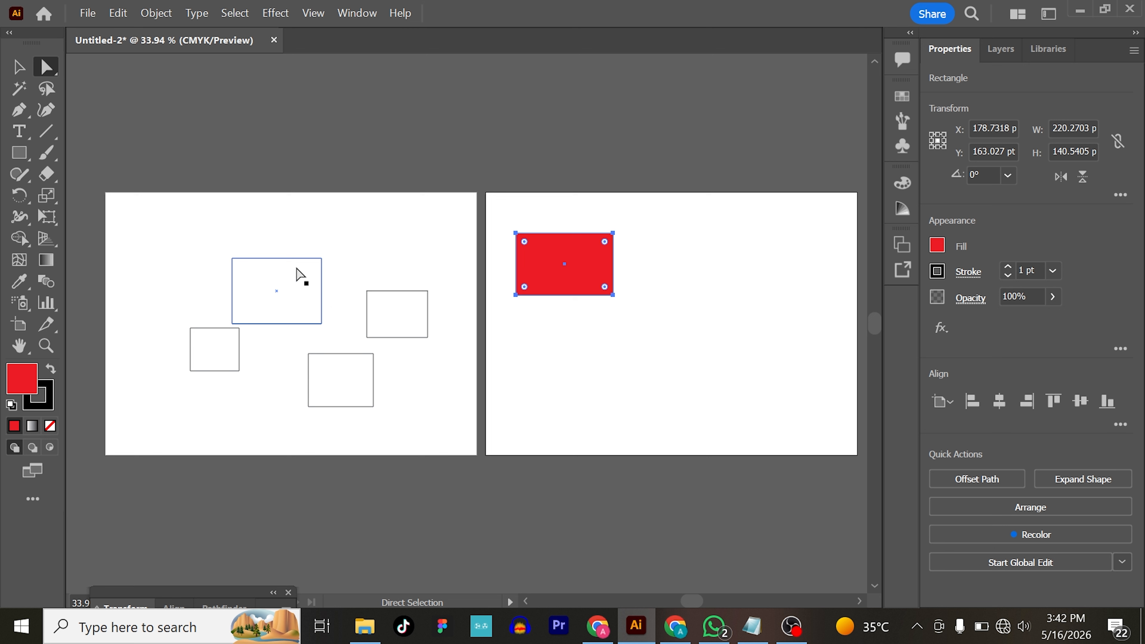
{"action": "left_click", "coordinate": [29, 79]}
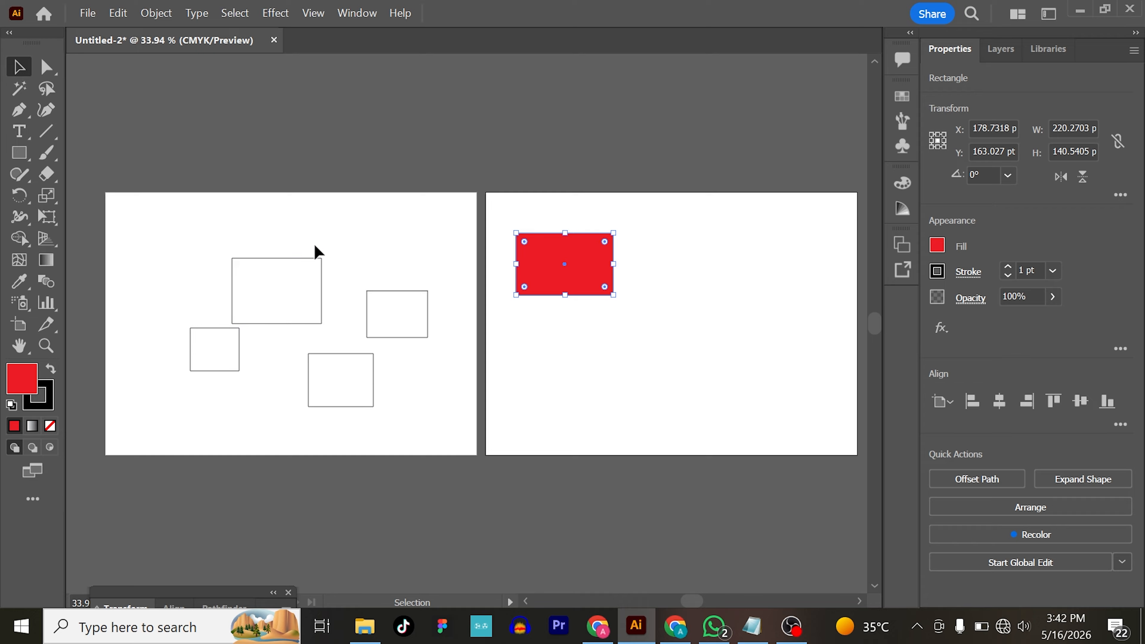
{"action": "left_click", "coordinate": [236, 293]}
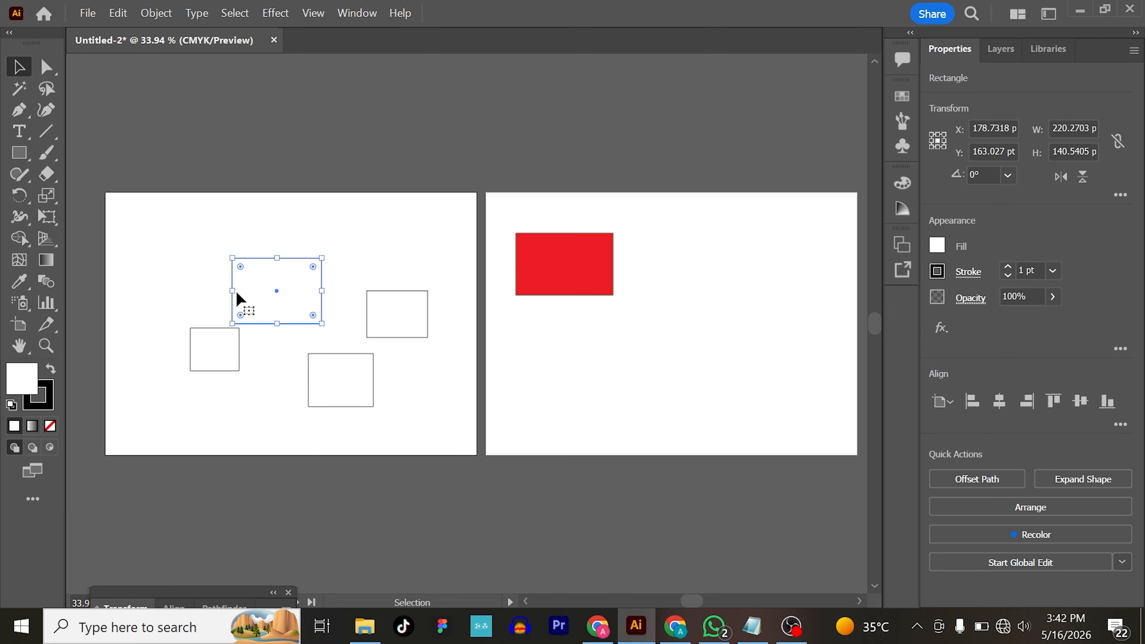
{"action": "left_click_drag", "start_coordinate": [249, 293], "coordinate": [320, 266]}
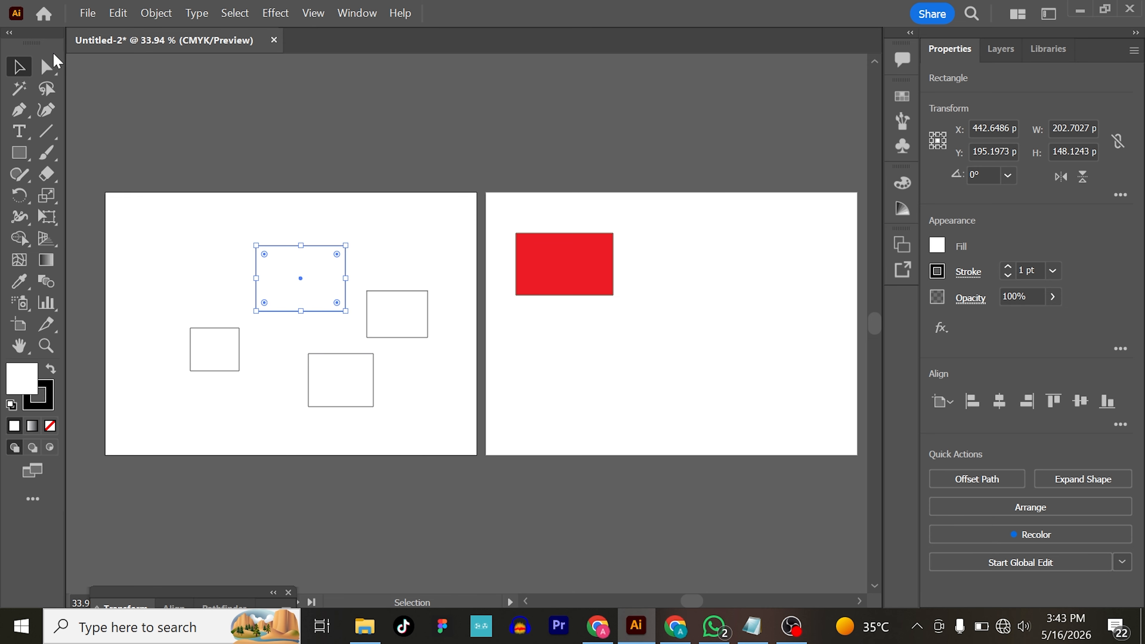
Reshape the upper and the small rectangle by moving a corner anchor of each with the Direct Selection tool, and shift the small shape down and left.
{"action": "left_click", "coordinate": [51, 66]}
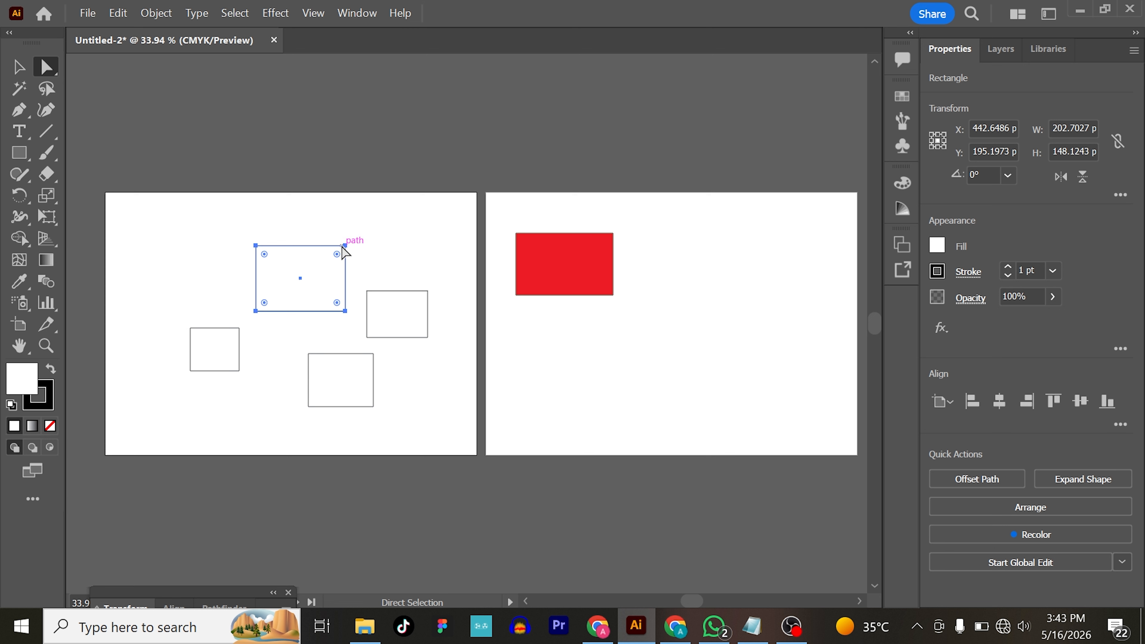
{"action": "left_click_drag", "start_coordinate": [345, 247], "coordinate": [165, 264]}
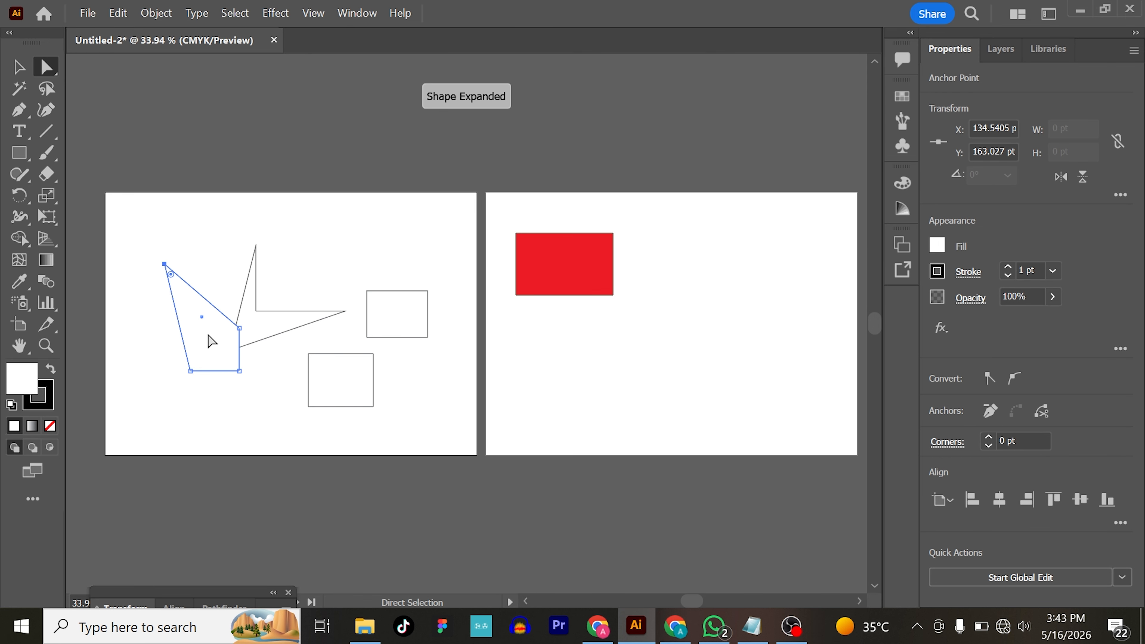
{"action": "left_click_drag", "start_coordinate": [207, 350], "coordinate": [199, 360]}
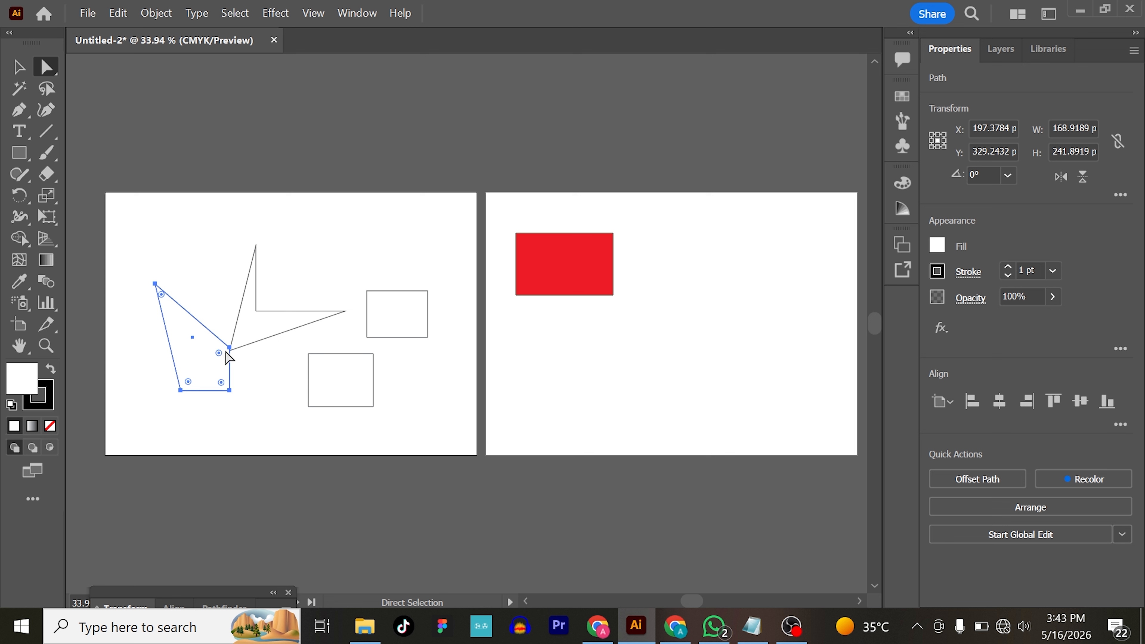
Select two anchors of the small shape and move them to reshape it to about 218 × 145 pt.
{"action": "left_click", "coordinate": [155, 284]}
{"action": "left_click", "coordinate": [230, 350], "text": "shift"}
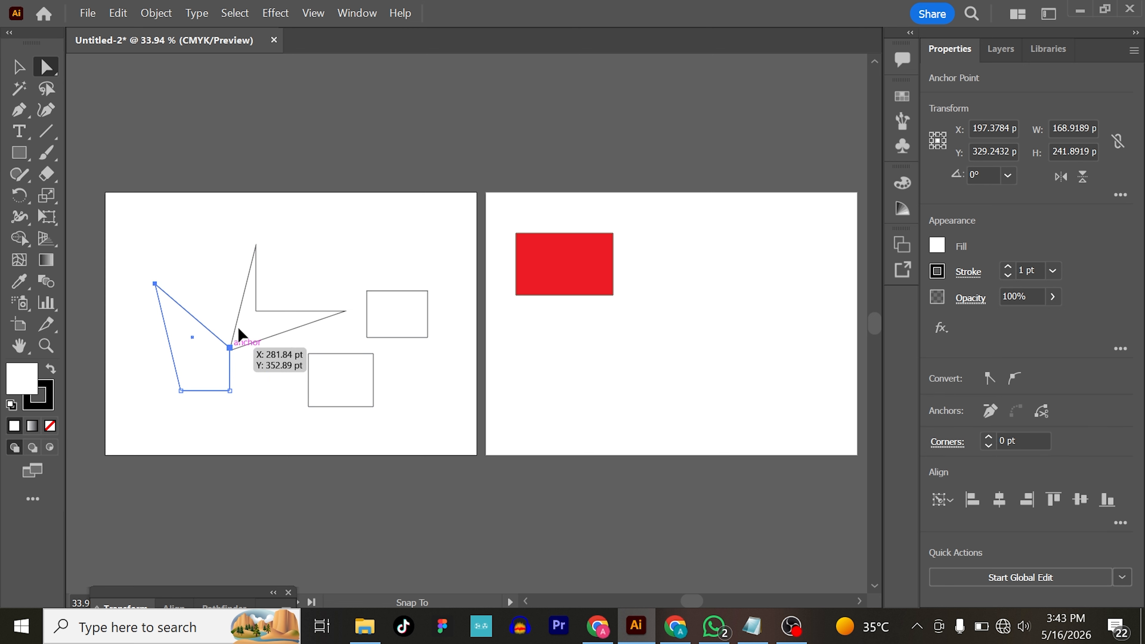
{"action": "left_click_drag", "start_coordinate": [229, 350], "coordinate": [197, 333]}
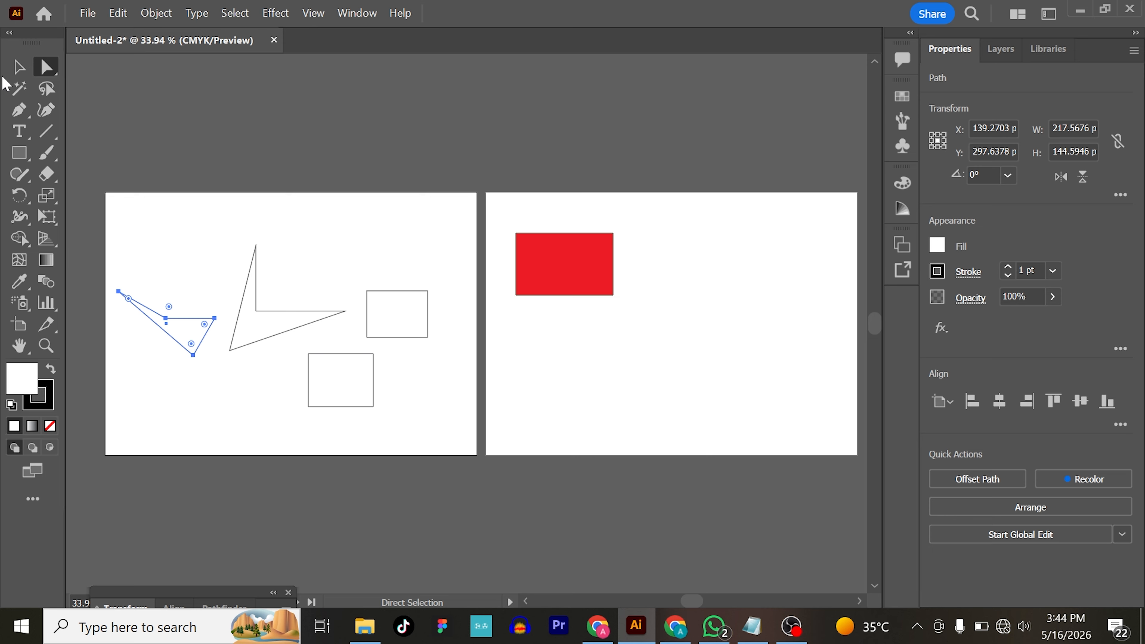
Move the reshaped small path to about X 66 pt, Y 233 pt with the Selection tool, and enter its isolation mode.
{"action": "left_click", "coordinate": [14, 67]}
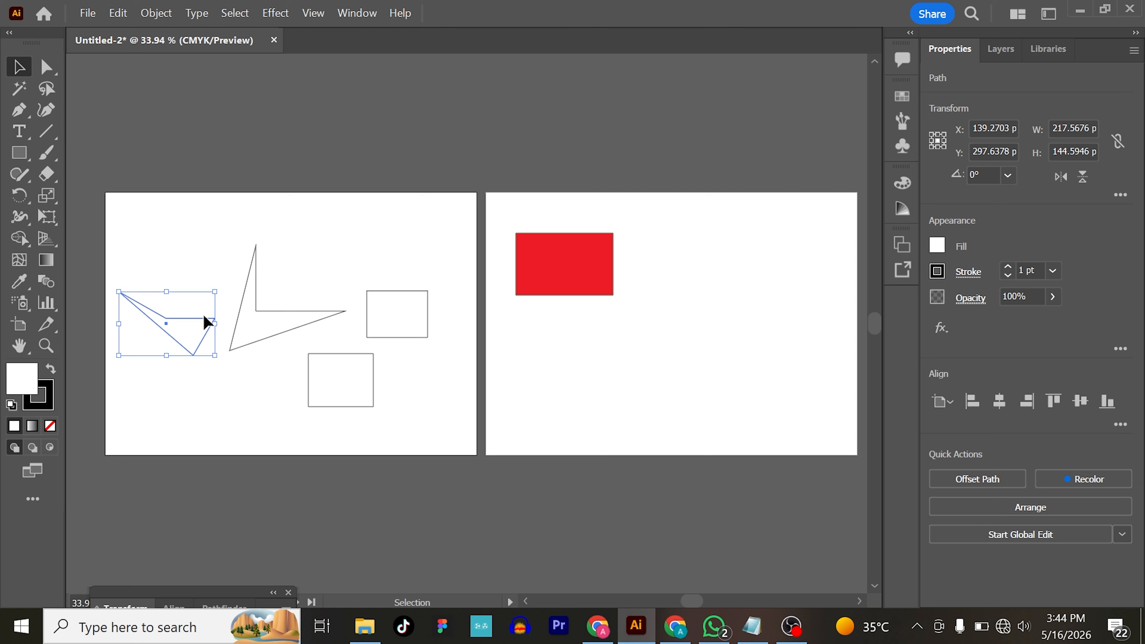
{"action": "left_click_drag", "start_coordinate": [189, 329], "coordinate": [183, 298]}
{"action": "double_click", "coordinate": [181, 294]}
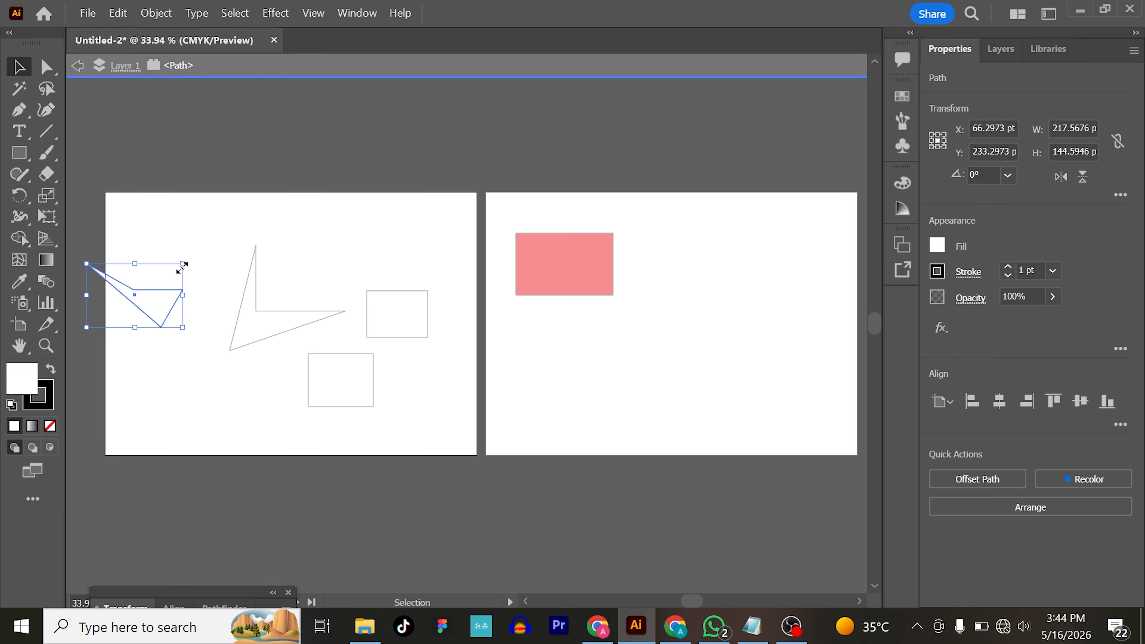
Reshape the small path by moving its right anchor up to about X 264 pt, Y 93 pt with the Direct Selection tool, and deselect it.
{"action": "left_click", "coordinate": [50, 70]}
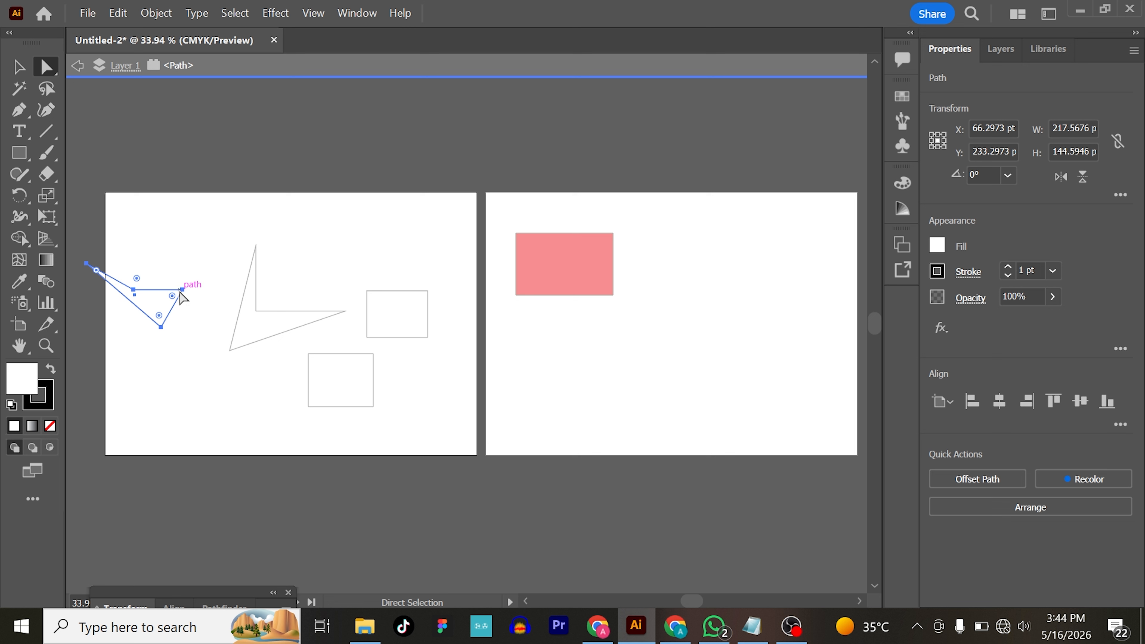
{"action": "left_click_drag", "start_coordinate": [181, 292], "coordinate": [222, 234]}
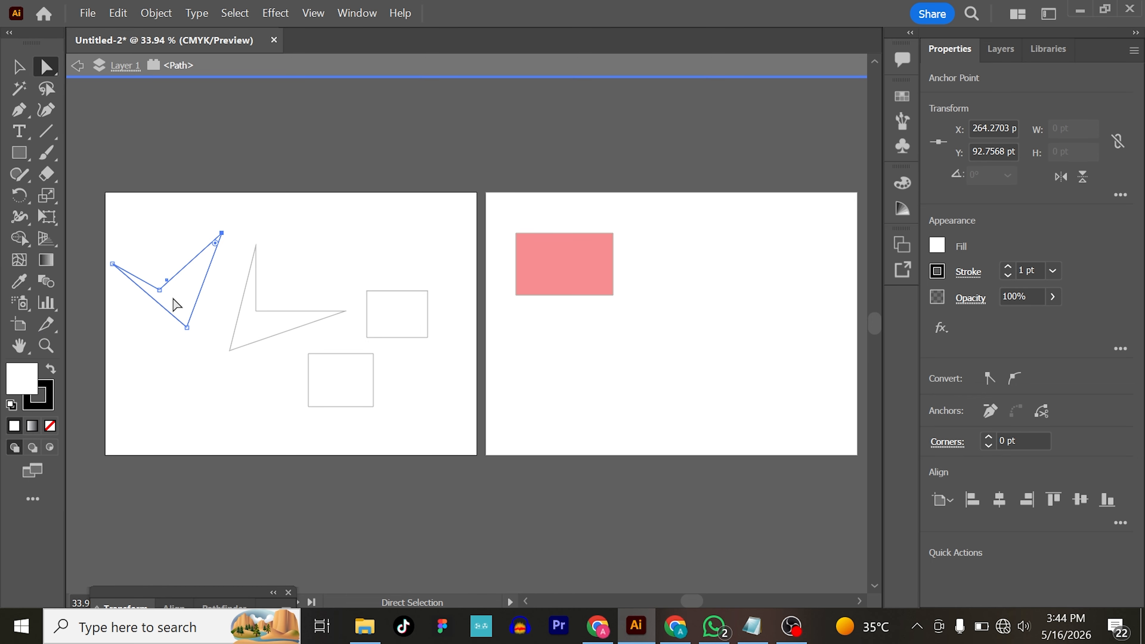
{"action": "left_click_drag", "start_coordinate": [150, 227], "coordinate": [299, 366]}
{"action": "left_click", "coordinate": [288, 287]}
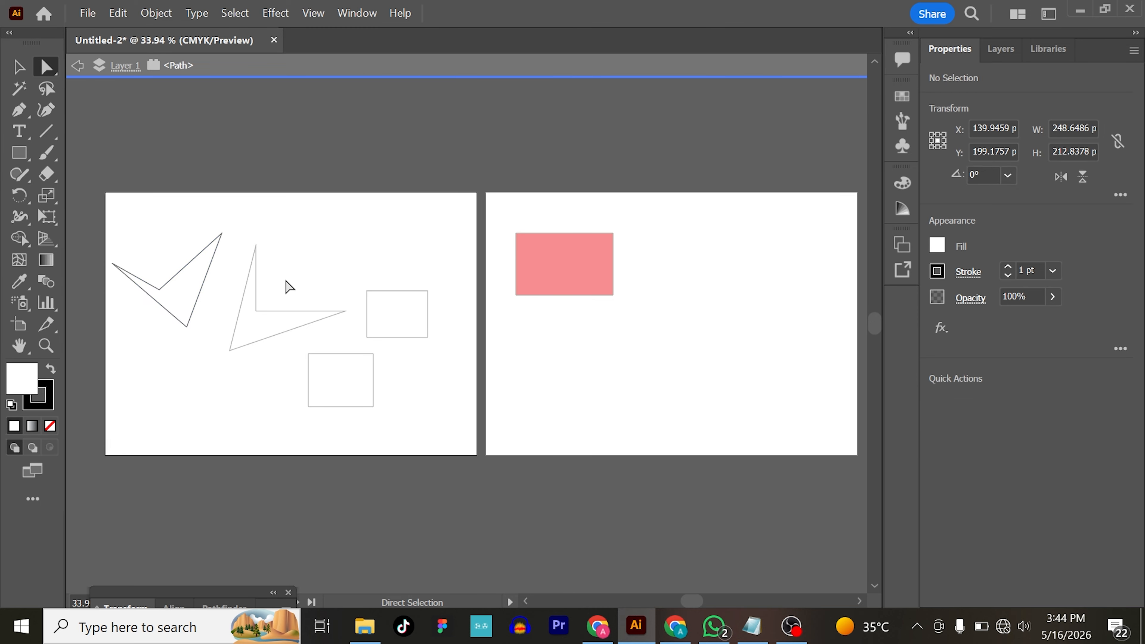
Move the whole reshaped path down and right with the Direct Selection tool so it overlaps the neighbouring pointed shape, and deselect it.
{"action": "left_click_drag", "start_coordinate": [190, 295], "coordinate": [236, 322]}
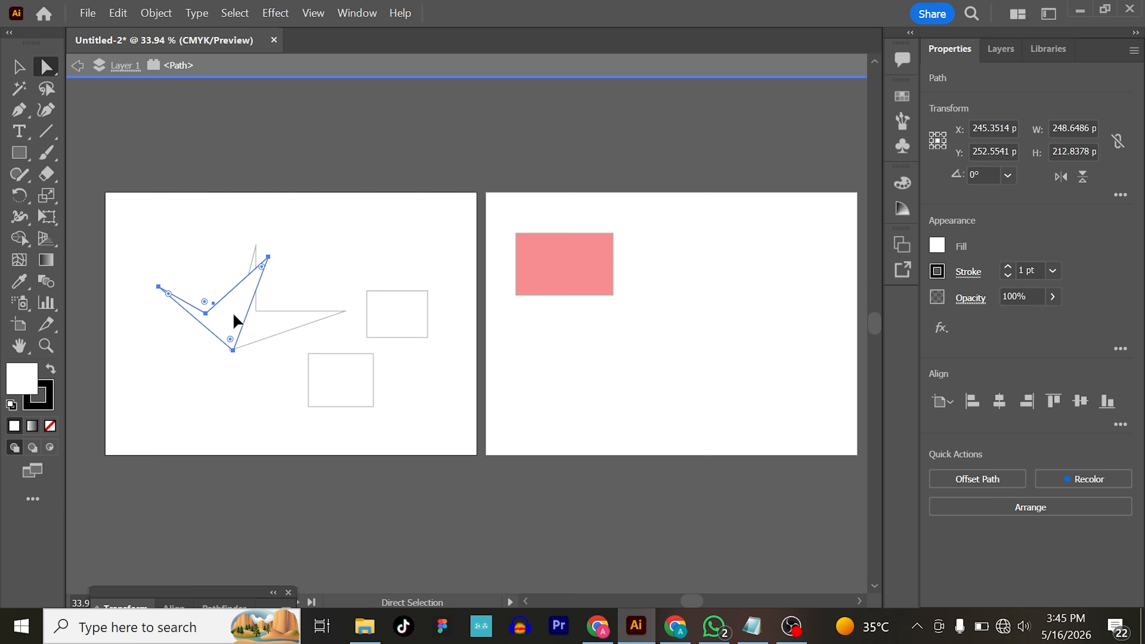
{"action": "left_click_drag", "start_coordinate": [233, 320], "coordinate": [231, 315]}
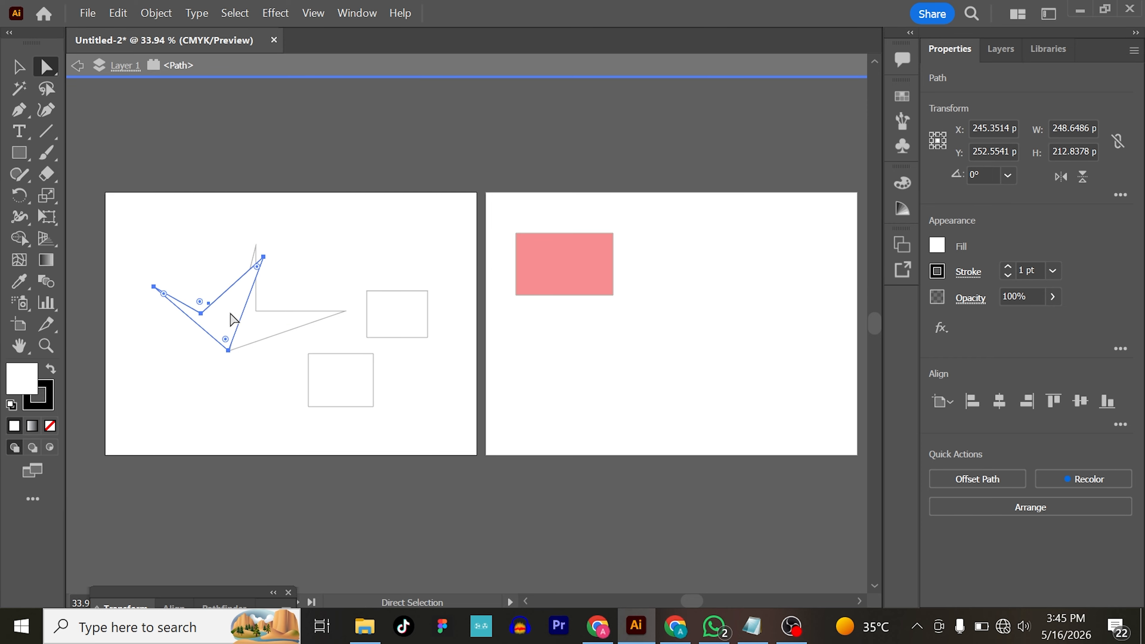
{"action": "left_click", "coordinate": [217, 254]}
Practise marquee-selecting parts of the moved path with the Direct Selection tool, finishing with only its bottom anchor selected.
{"action": "left_click_drag", "start_coordinate": [217, 255], "coordinate": [231, 315]}
{"action": "left_click", "coordinate": [269, 362]}
{"action": "left_click", "coordinate": [253, 343]}
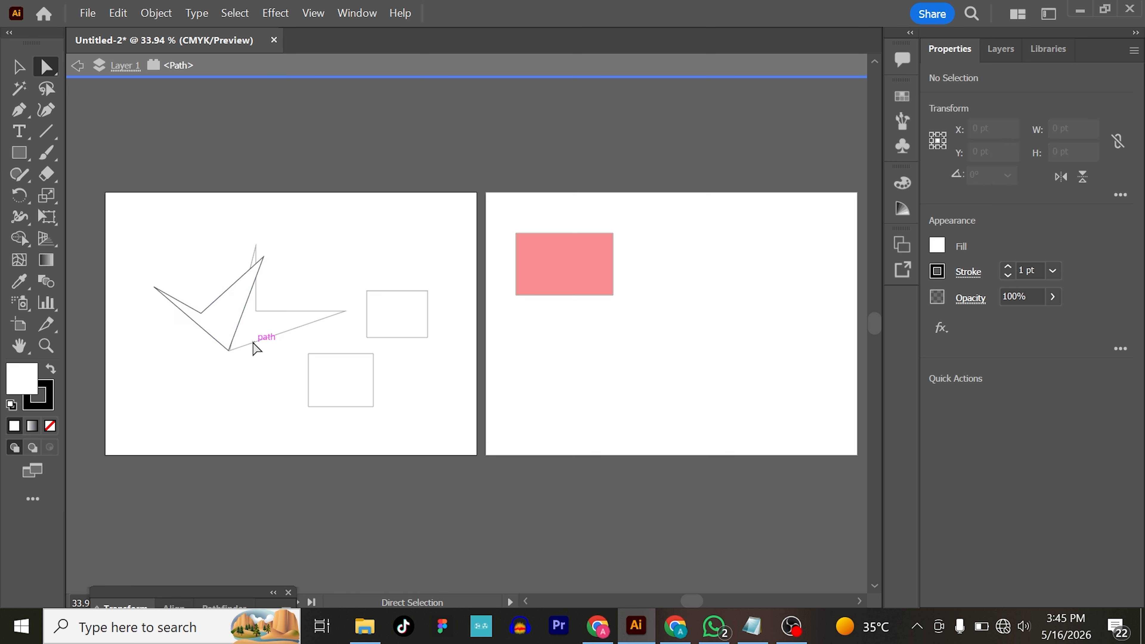
{"action": "left_click_drag", "start_coordinate": [229, 241], "coordinate": [185, 301]}
{"action": "left_click", "coordinate": [225, 258]}
{"action": "left_click_drag", "start_coordinate": [310, 288], "coordinate": [205, 384]}
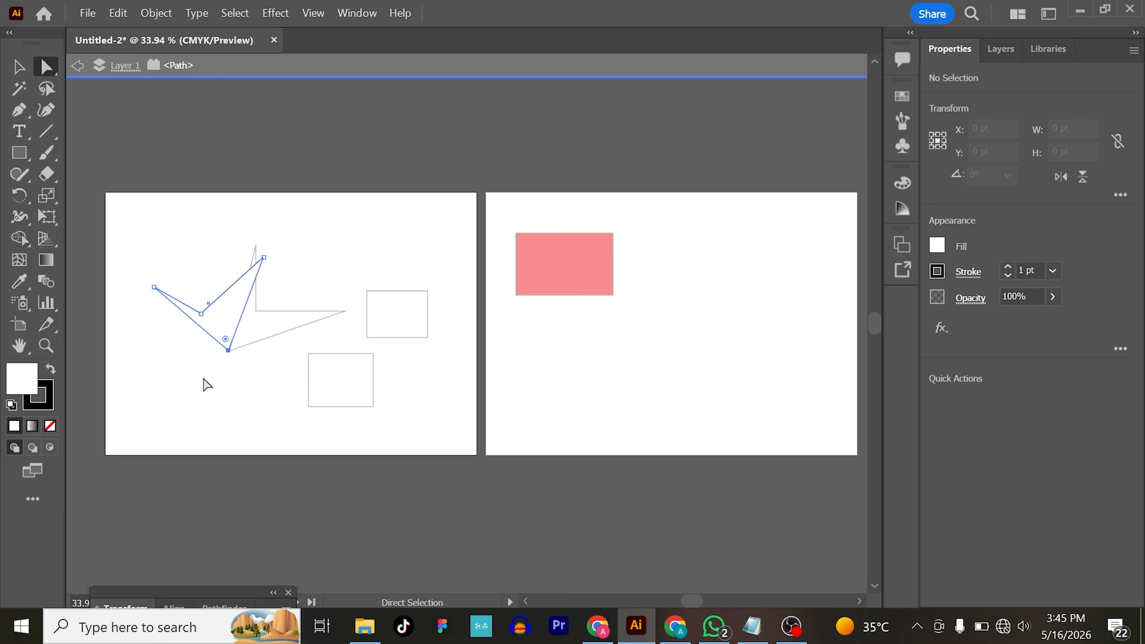